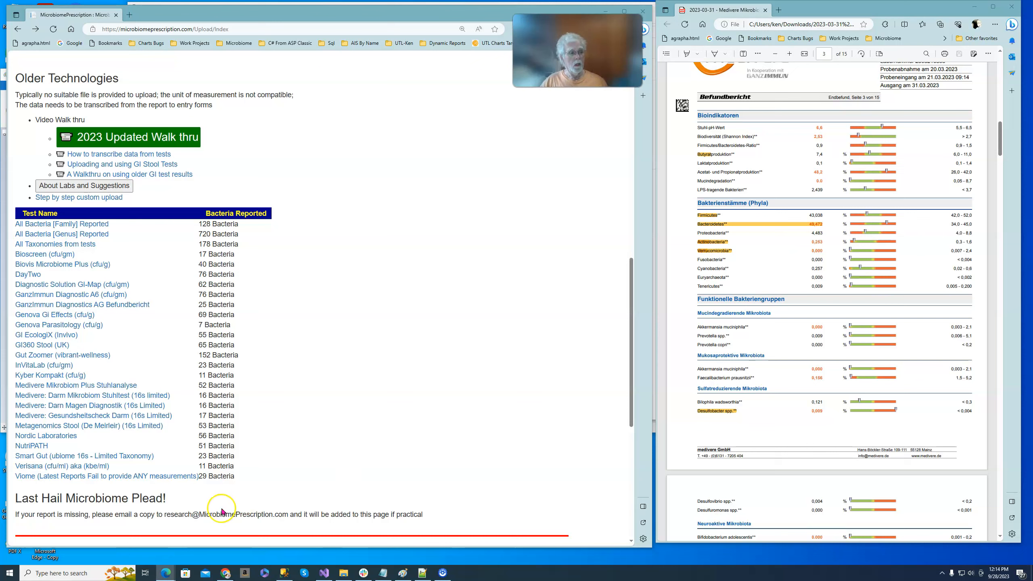
# Open the manual results entry form for the Medivere Mikrobiom Plus Stuhlanalyse test.
pyautogui.moveTo(162, 516); pyautogui.dragTo(288, 519)
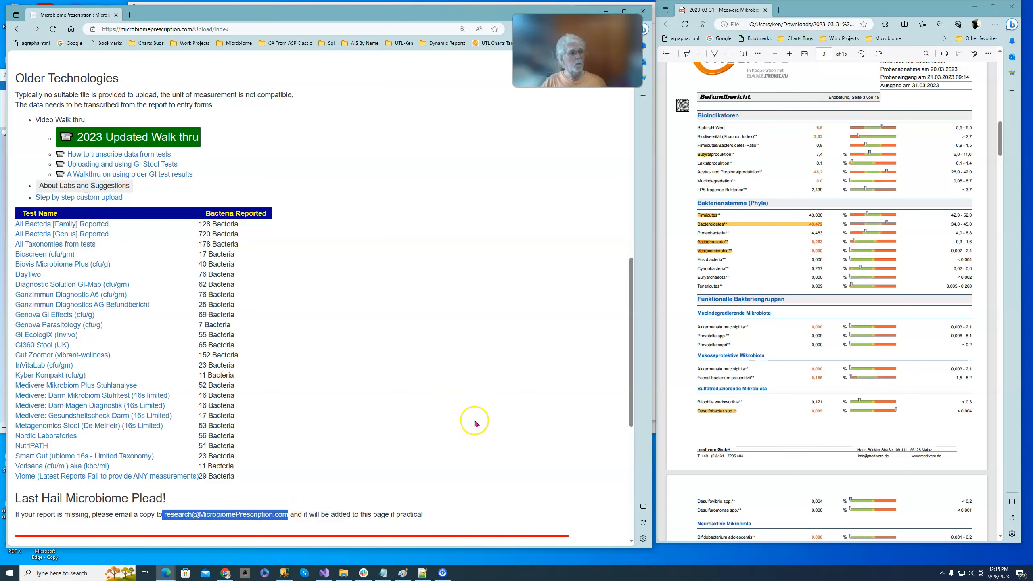
pyautogui.moveTo(146, 385); pyautogui.dragTo(15, 397)
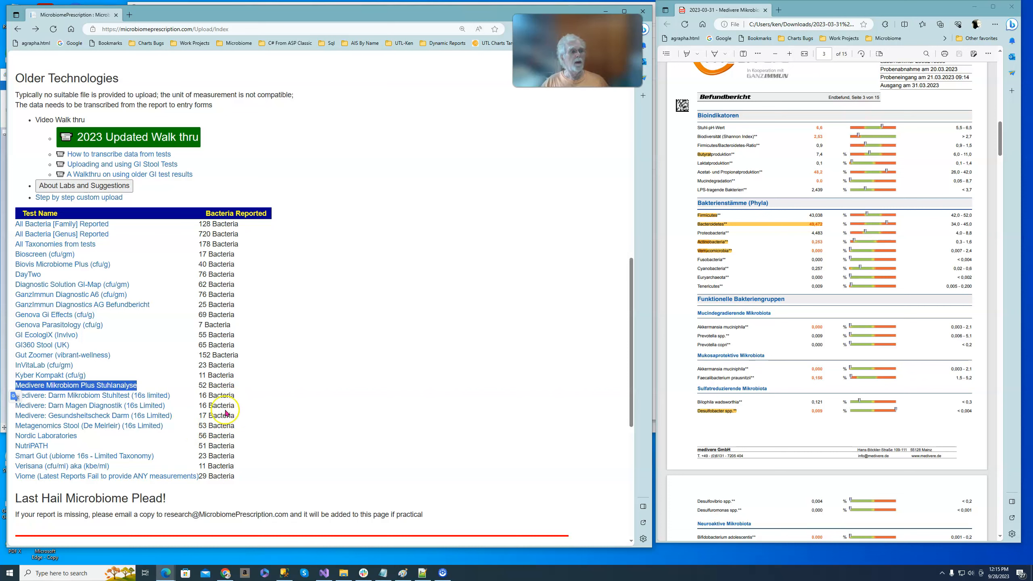
pyautogui.click(36, 386)
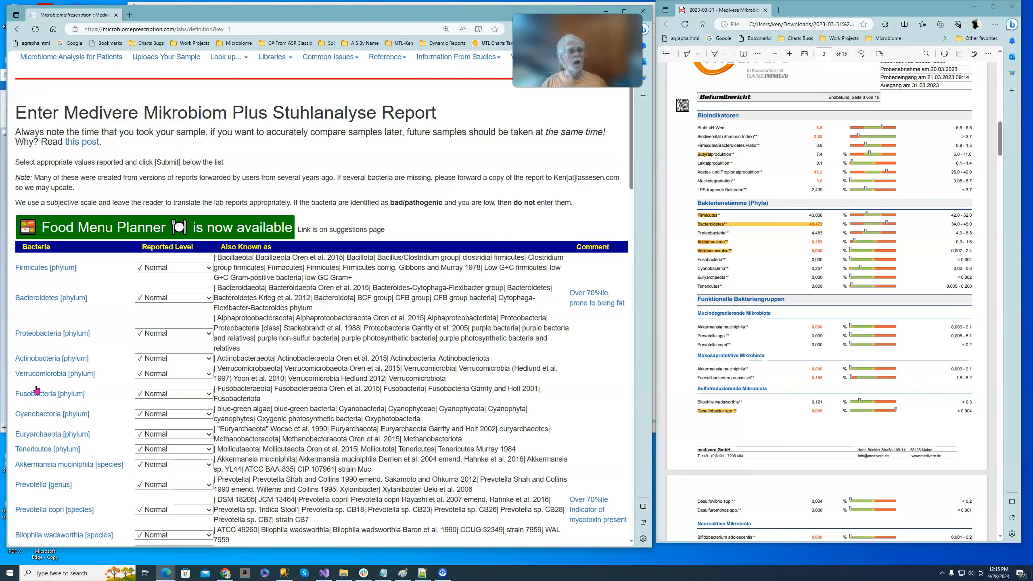
# Consult the phyla results in the Medivere PDF report and set the reported level of Bacteroidetes [phylum] to High.
pyautogui.click(825, 376)
pyautogui.scroll(10, 826, 377)
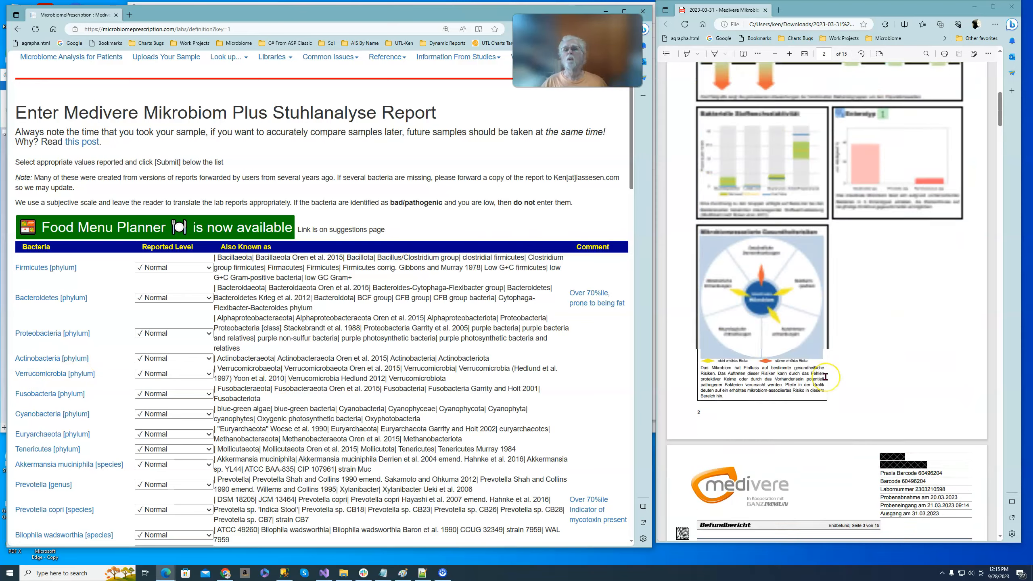
pyautogui.scroll(-8, 826, 376)
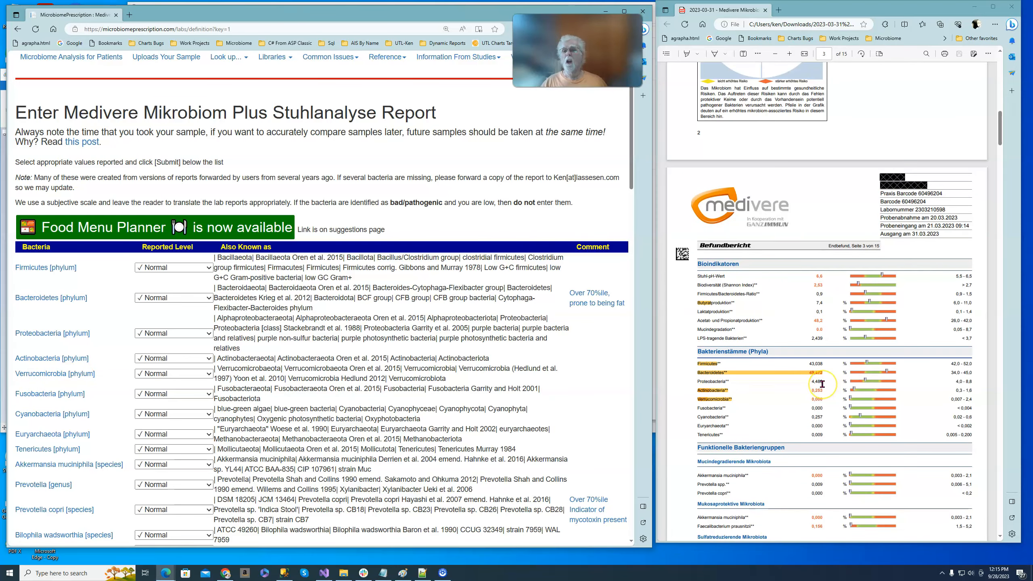
pyautogui.scroll(-3, 822, 384)
pyautogui.click(720, 224)
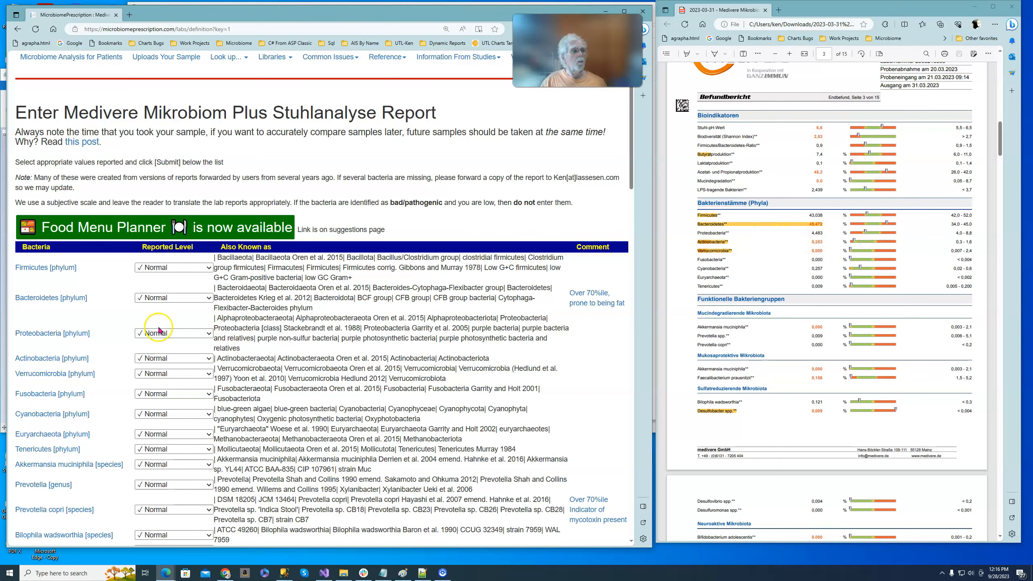
pyautogui.click(209, 298)
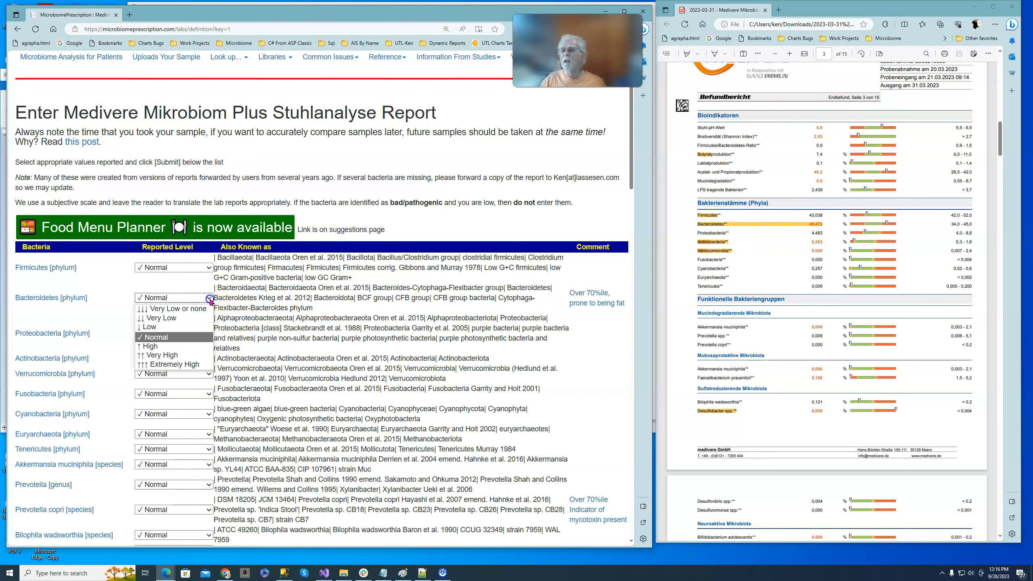
pyautogui.click(167, 346)
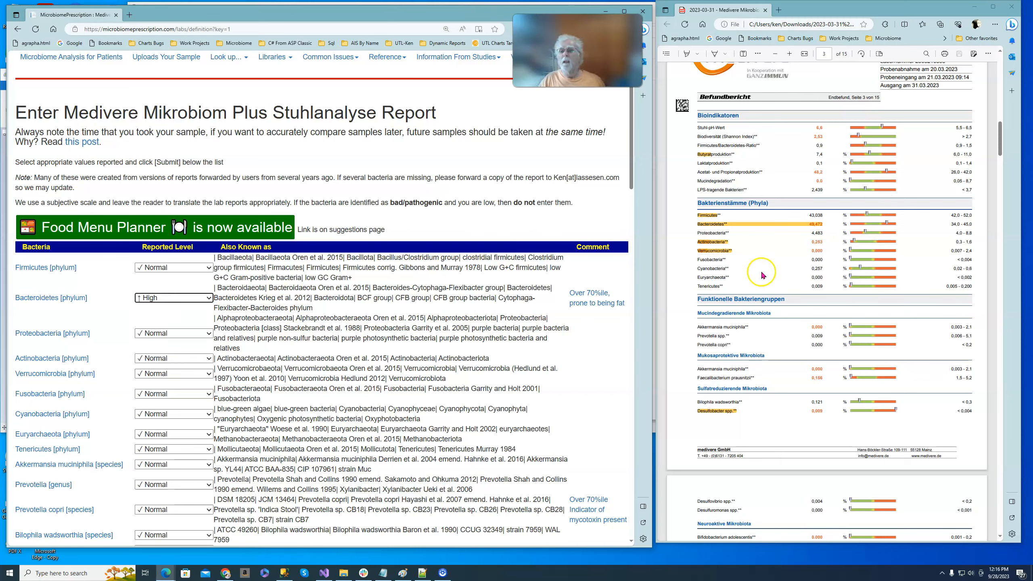
# Set the reported levels of Actinobacteria [phylum] and Verrucomicrobia [phylum] to Low.
pyautogui.click(209, 359)
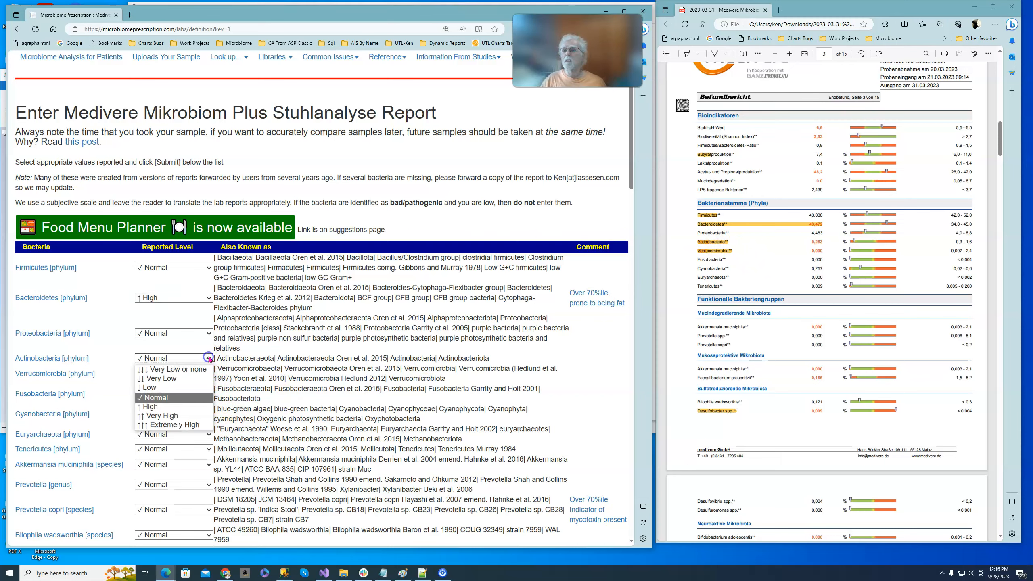
pyautogui.click(176, 387)
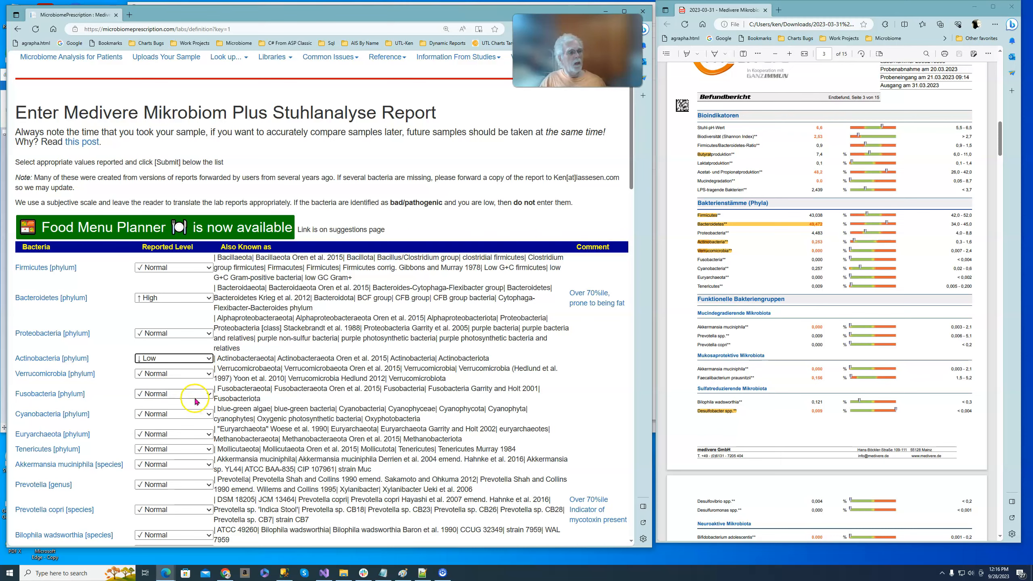
pyautogui.click(210, 375)
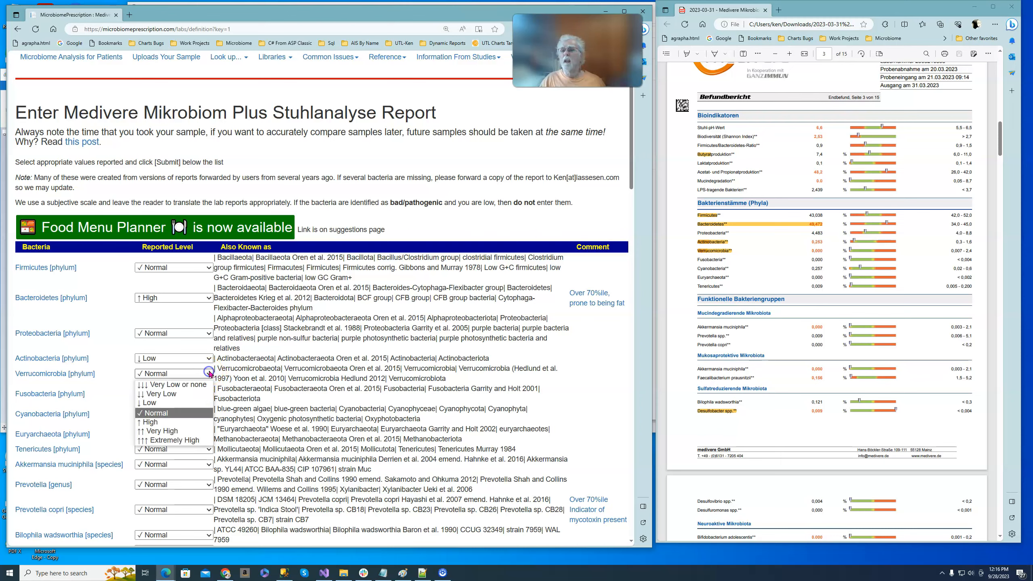
pyautogui.click(174, 403)
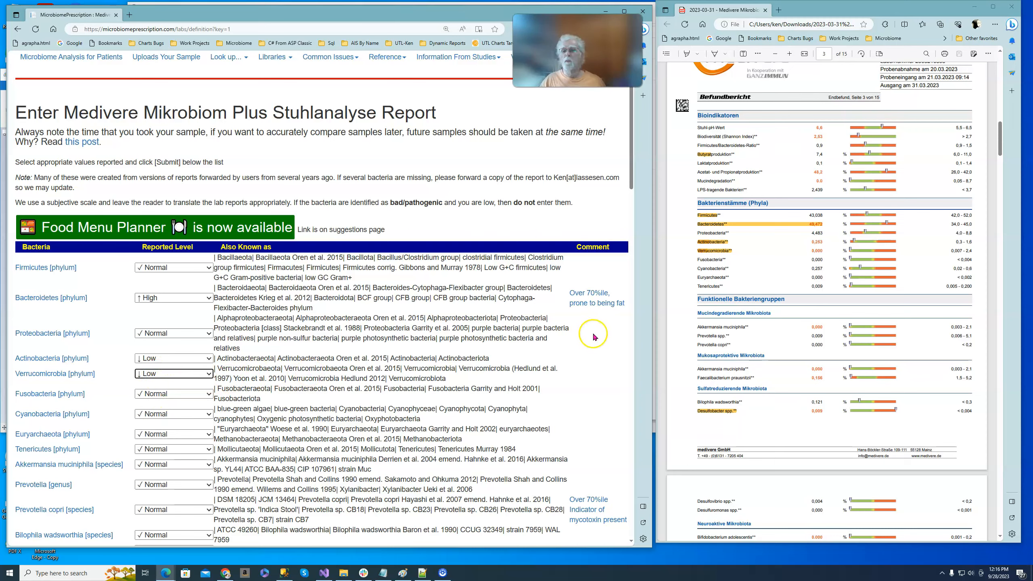
# Set the reported level of Akkermansia muciniphila [species] to Very Low or none.
pyautogui.scroll(-3, 684, 325)
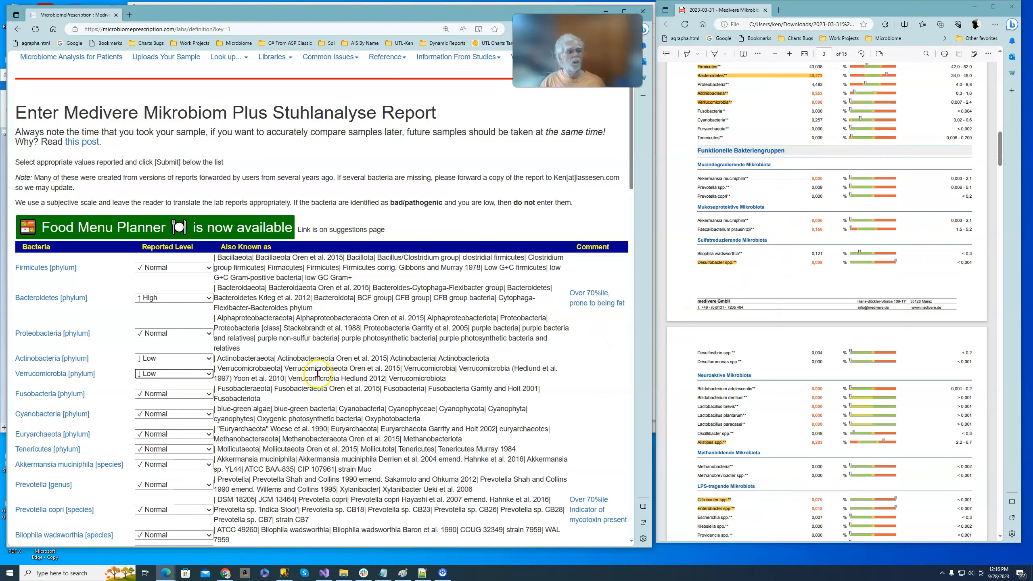
pyautogui.click(209, 465)
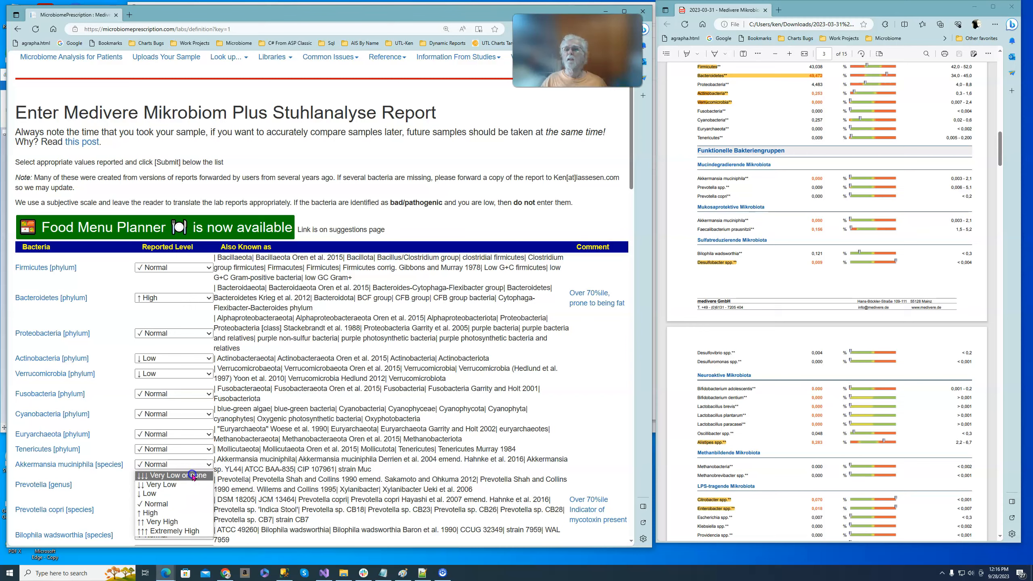
pyautogui.click(193, 476)
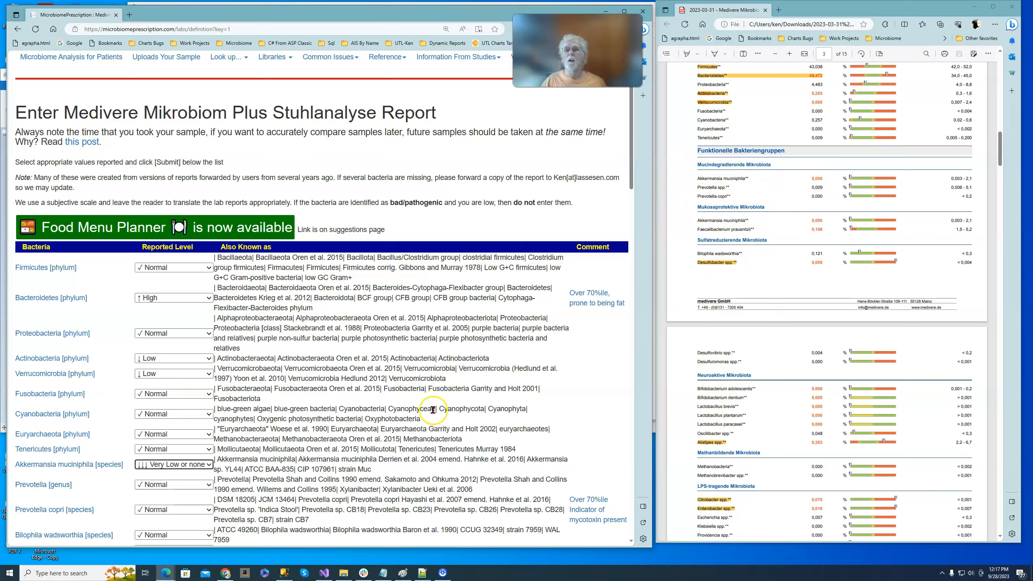
# Set the reported level of Desulfobacter [genus] to Extremely High.
pyautogui.scroll(-3, 297, 427)
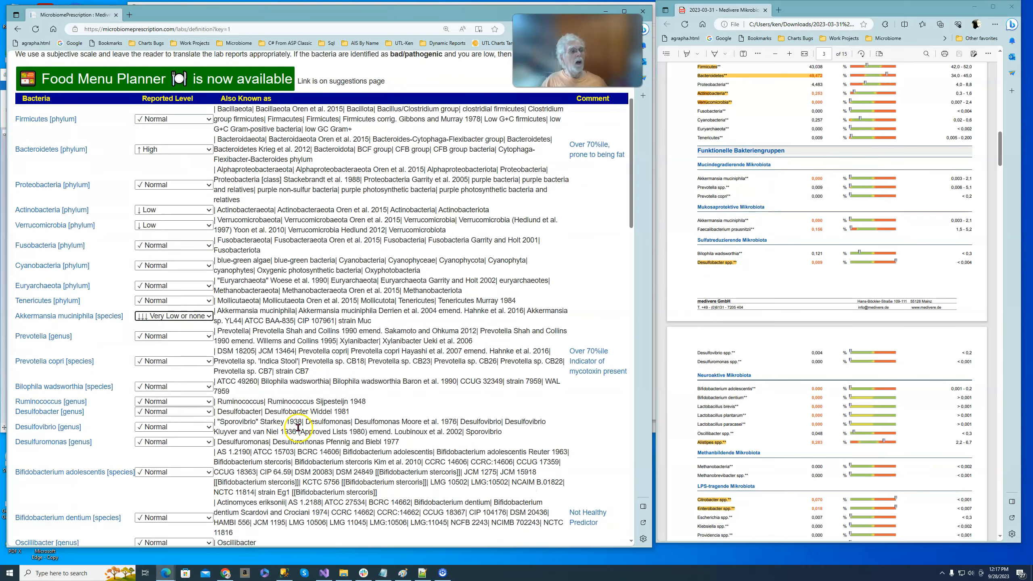
pyautogui.scroll(-4, 303, 428)
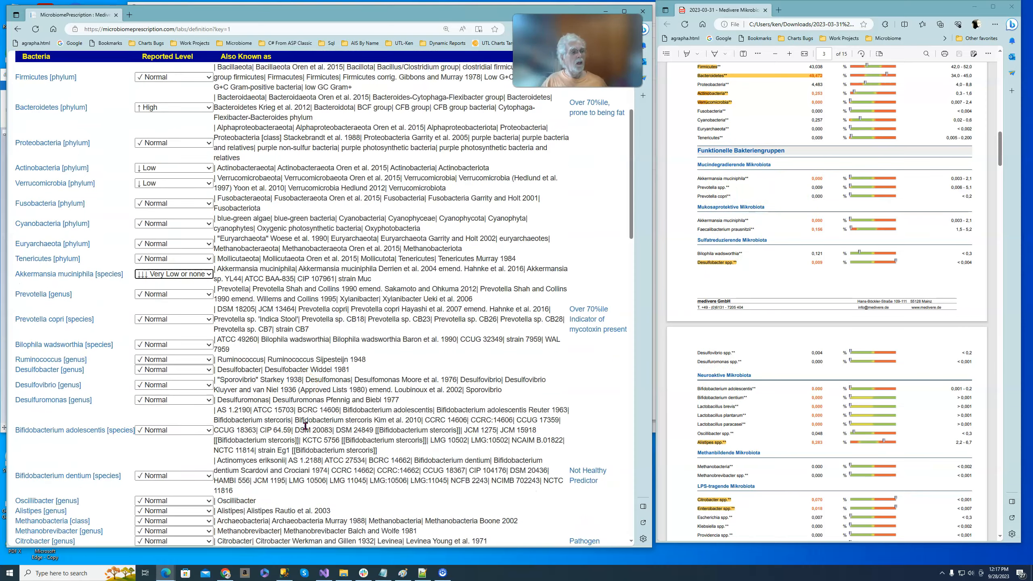
pyautogui.scroll(6, 303, 427)
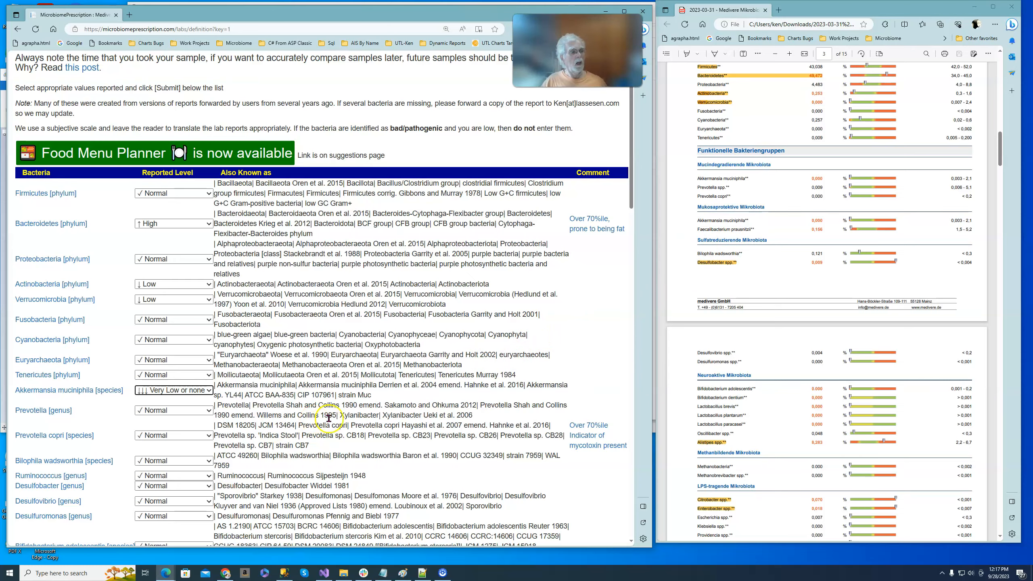
pyautogui.scroll(-3, 312, 425)
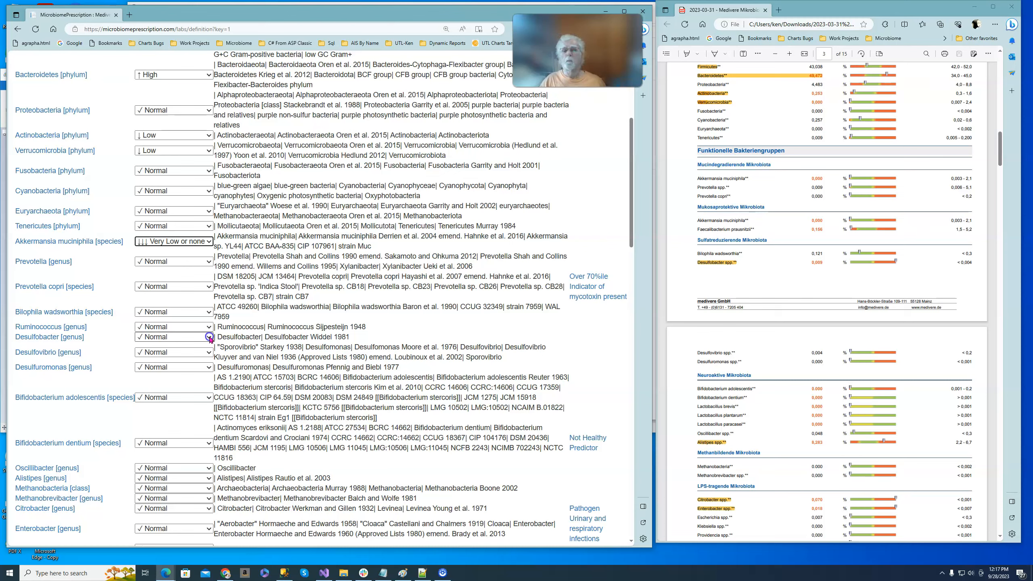
pyautogui.click(209, 337)
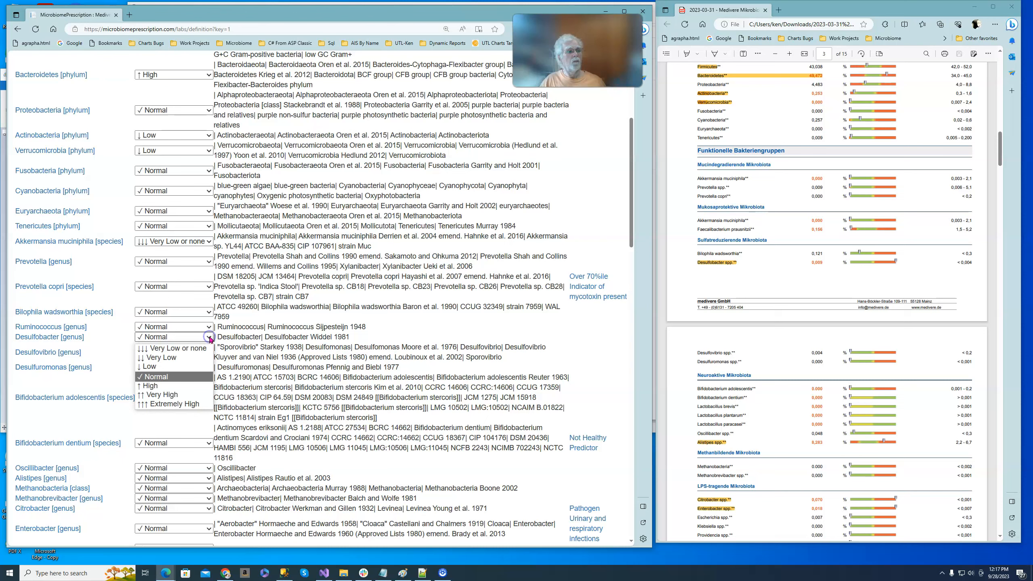
pyautogui.click(188, 404)
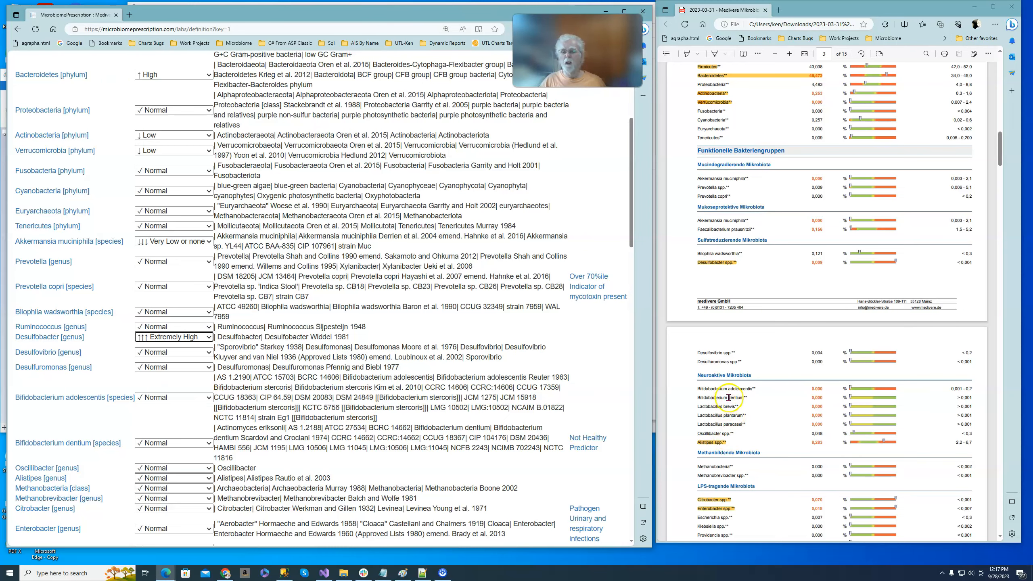
# Set the reported levels of Bifidobacterium adolescentis and Bifidobacterium dentium to Very Low or none.
pyautogui.scroll(-3, 249, 404)
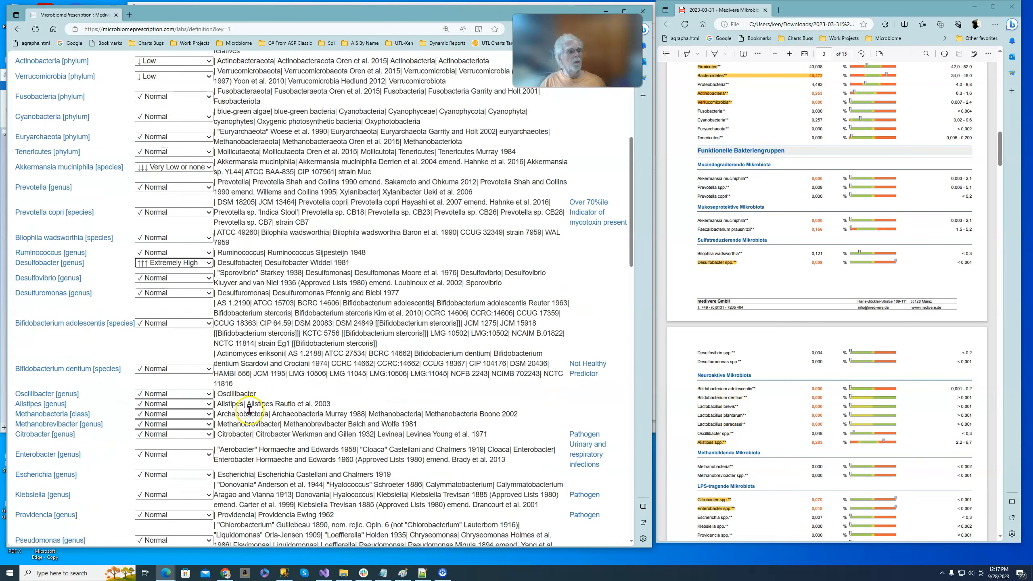
pyautogui.click(210, 324)
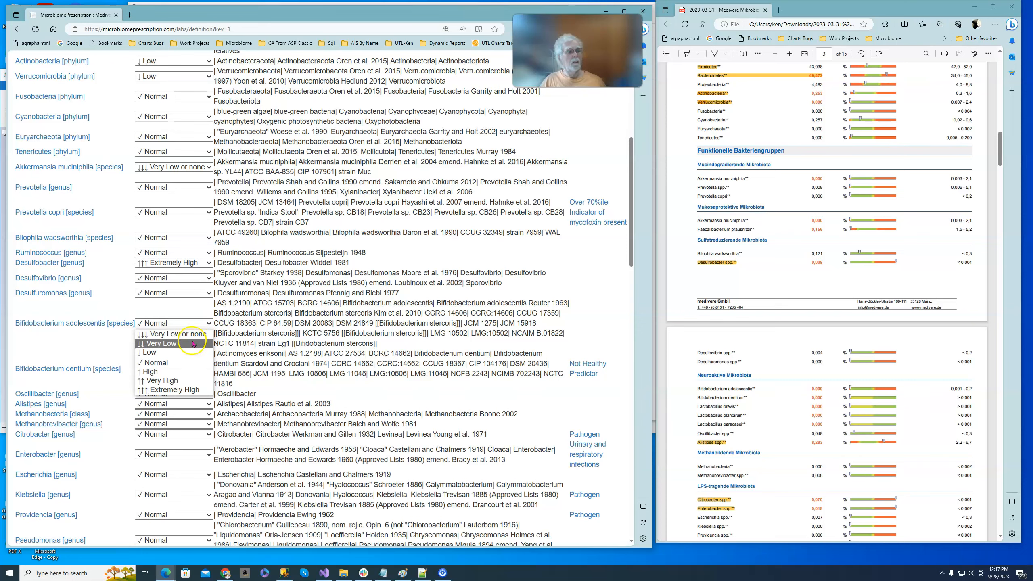
pyautogui.click(193, 335)
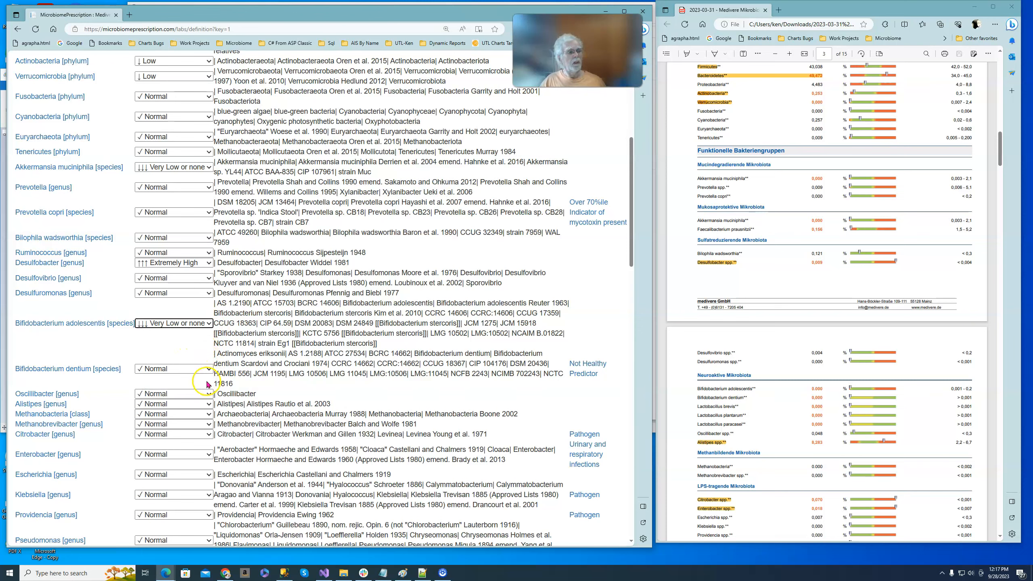
pyautogui.click(209, 369)
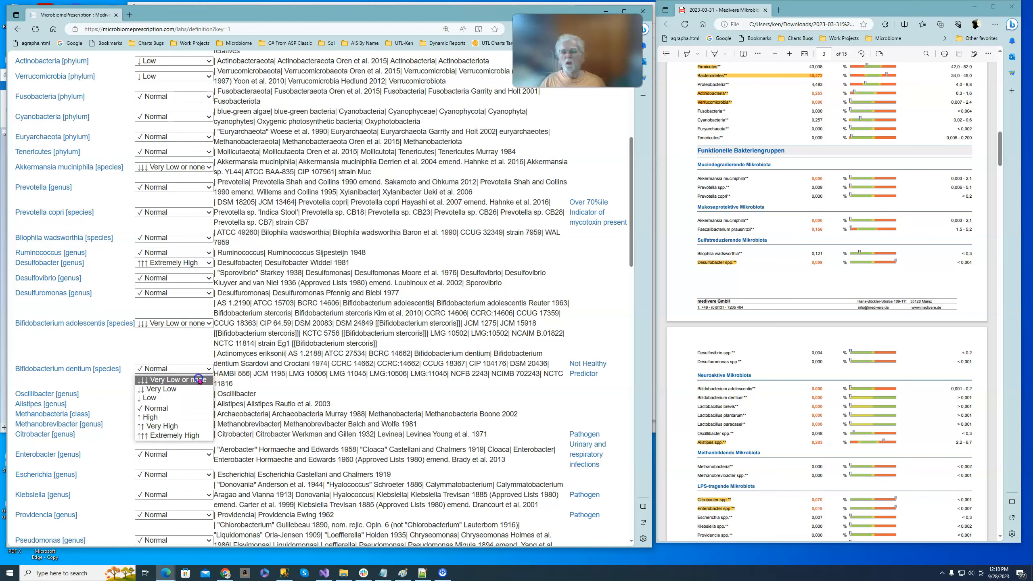
pyautogui.click(198, 380)
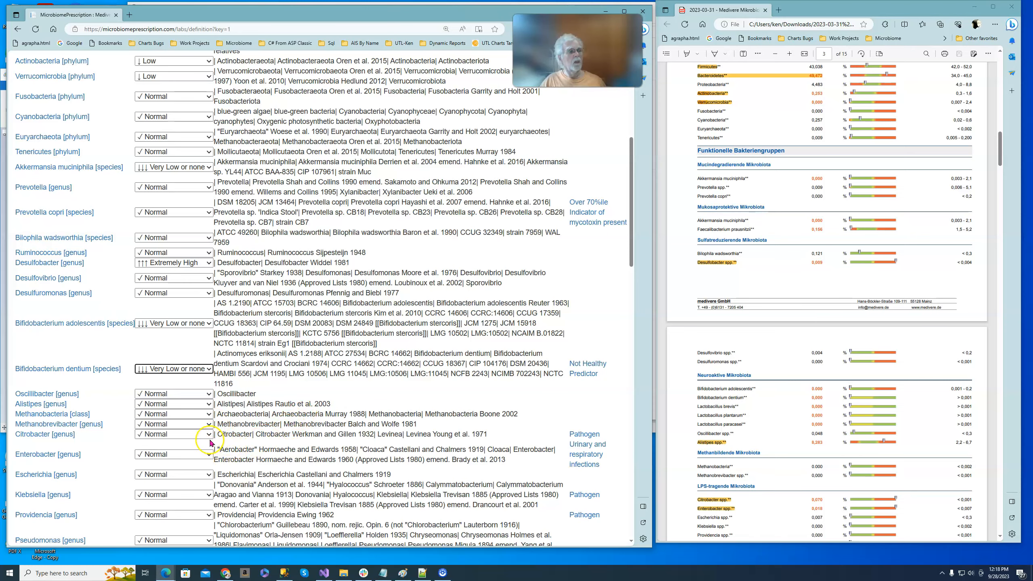
# Set the reported level of Alistipes [genus] to Very High.
pyautogui.scroll(-5, 285, 425)
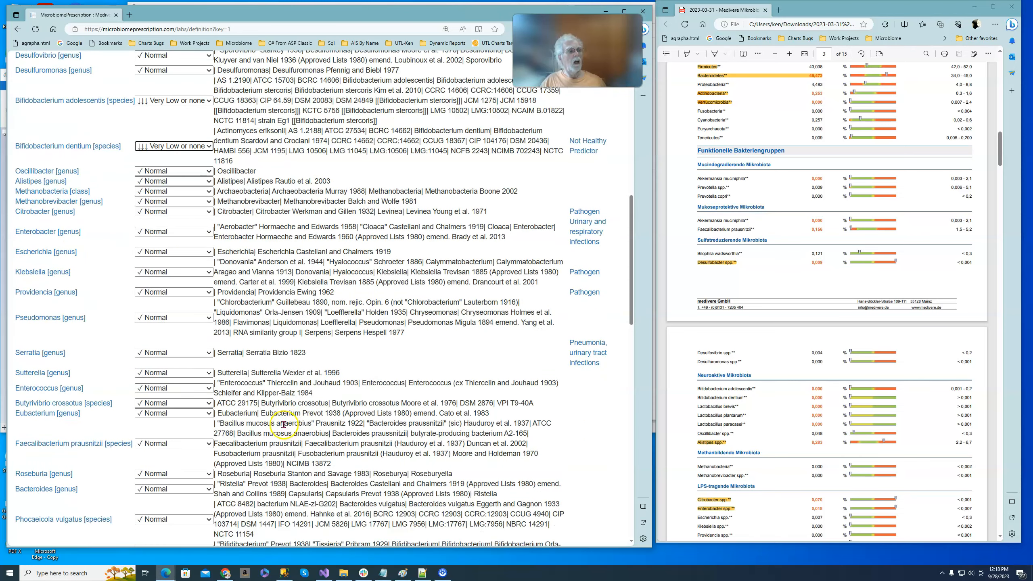
pyautogui.scroll(-1, 282, 424)
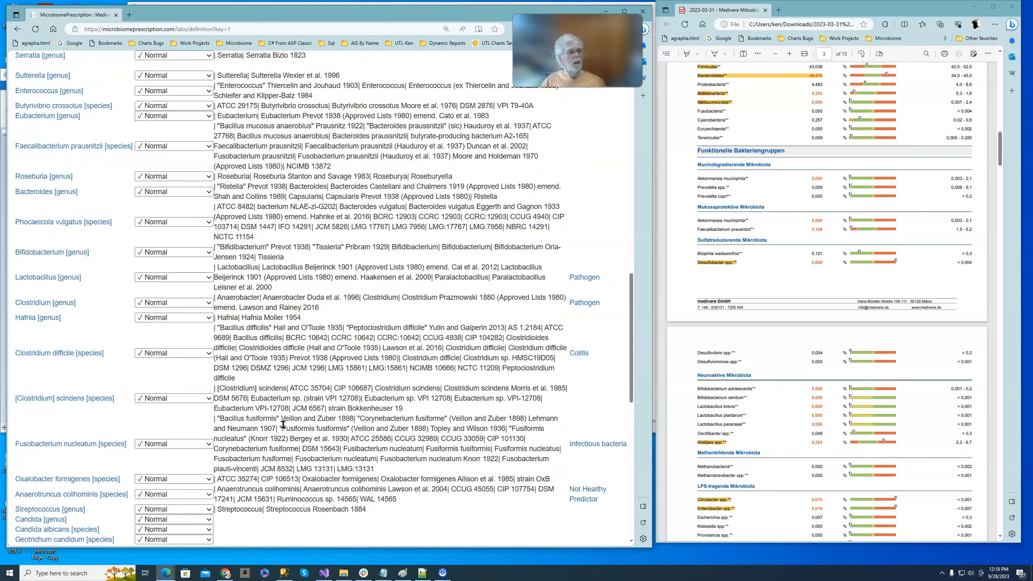
pyautogui.scroll(-5, 283, 424)
pyautogui.scroll(15, 283, 425)
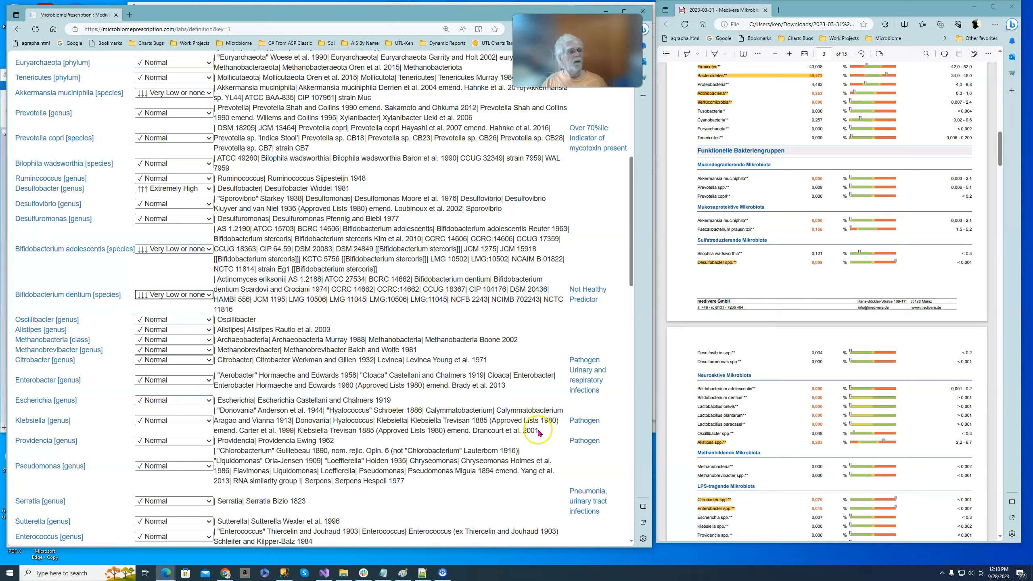
pyautogui.click(209, 331)
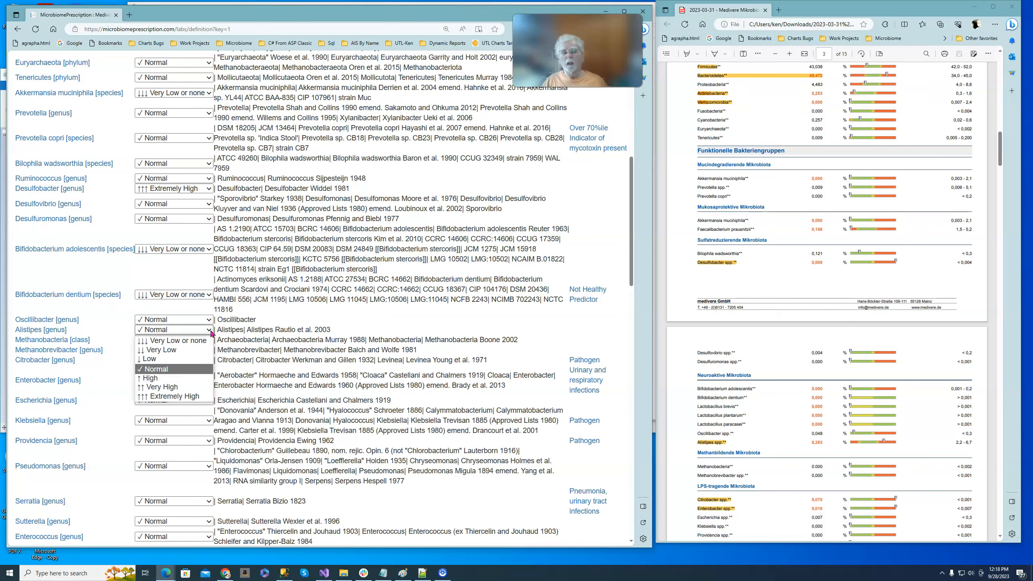
pyautogui.click(183, 386)
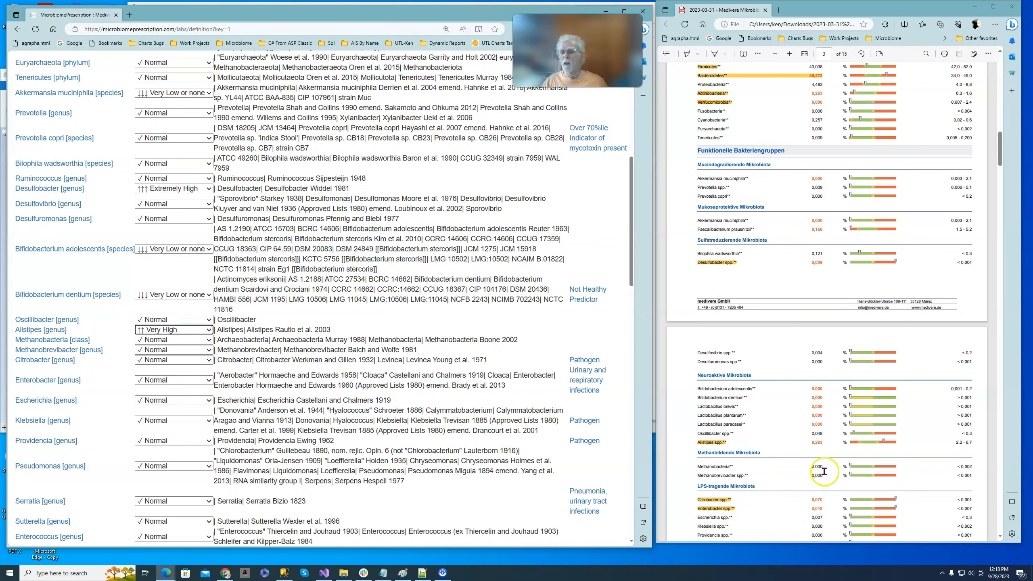
# Set the reported levels of Citrobacter [genus] and Enterobacter [genus] to Extremely High.
pyautogui.scroll(-8, 821, 475)
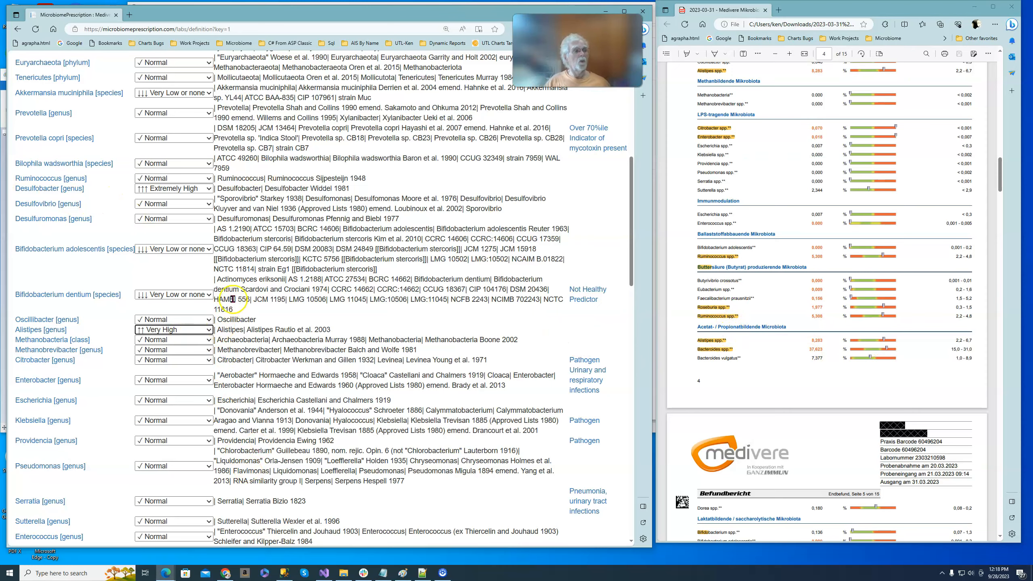
pyautogui.scroll(5, 231, 299)
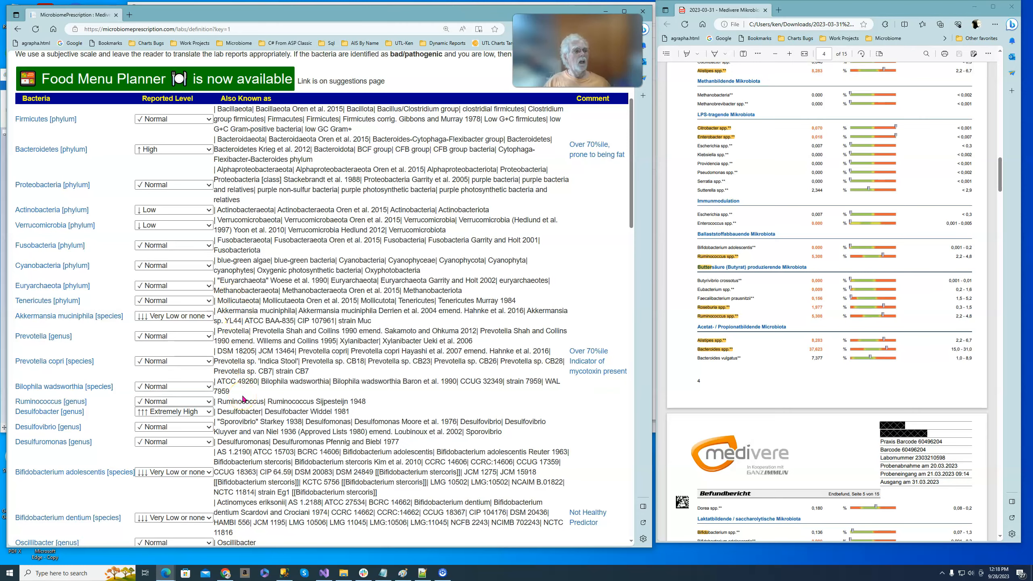
pyautogui.scroll(-5, 241, 398)
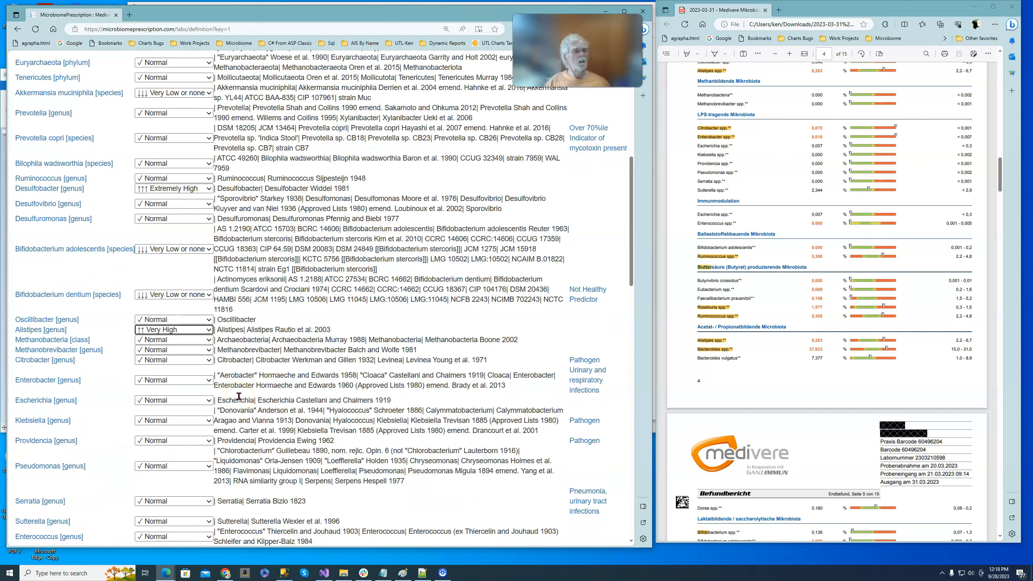
pyautogui.click(208, 360)
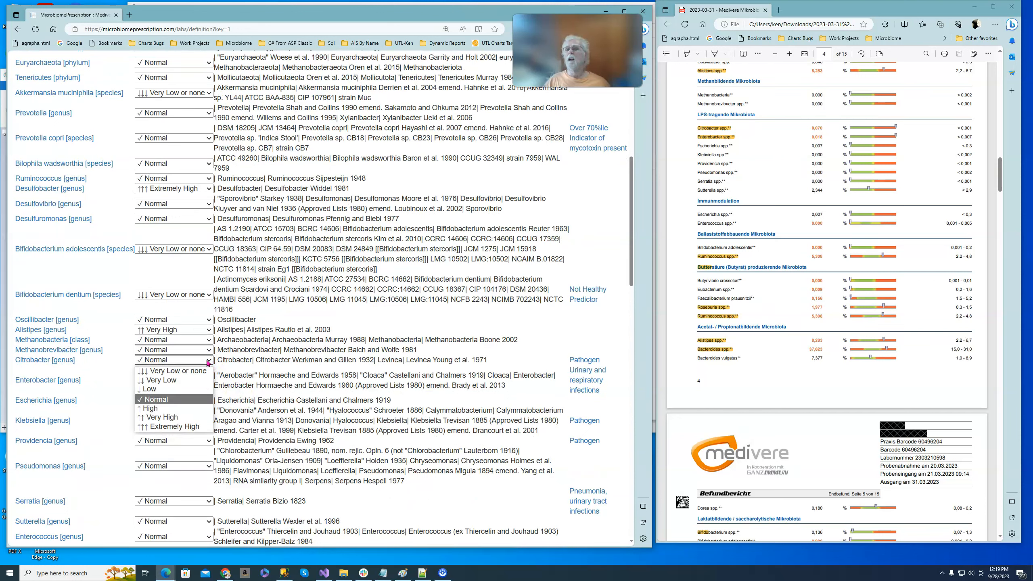
pyautogui.click(194, 426)
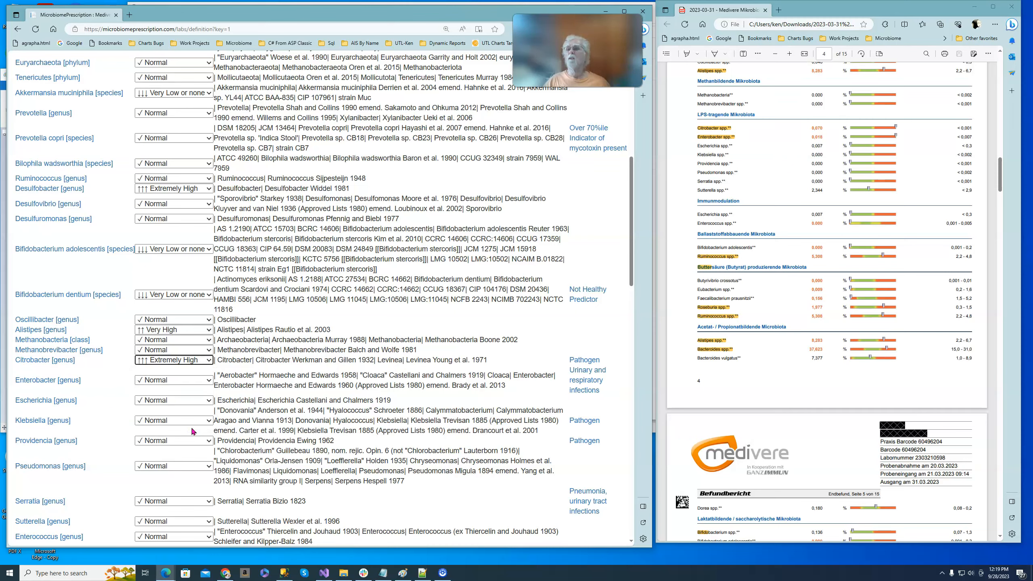
pyautogui.click(207, 381)
pyautogui.click(202, 445)
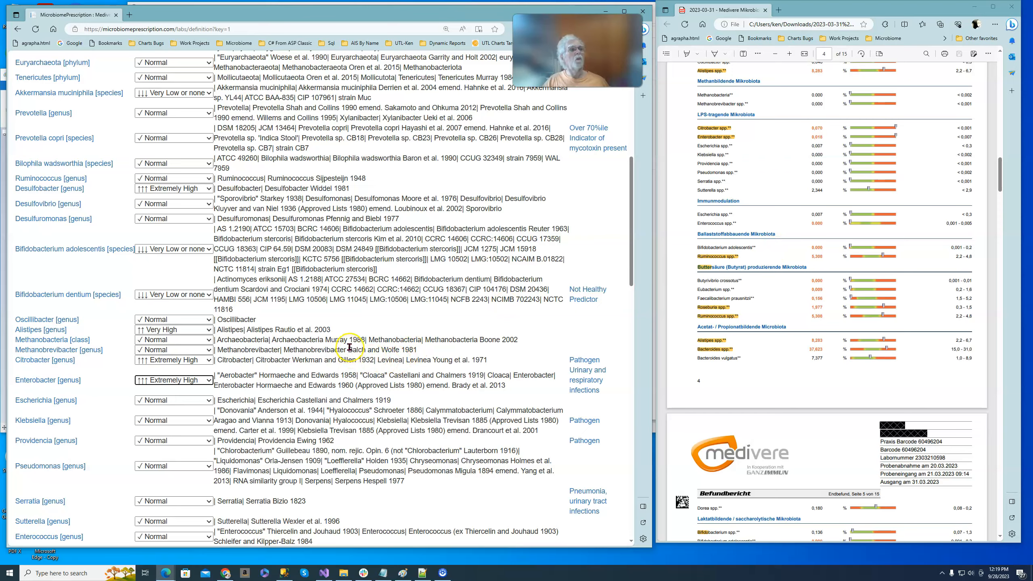
# Set the reported level of Ruminococcus [genus] to High.
pyautogui.scroll(5, 350, 346)
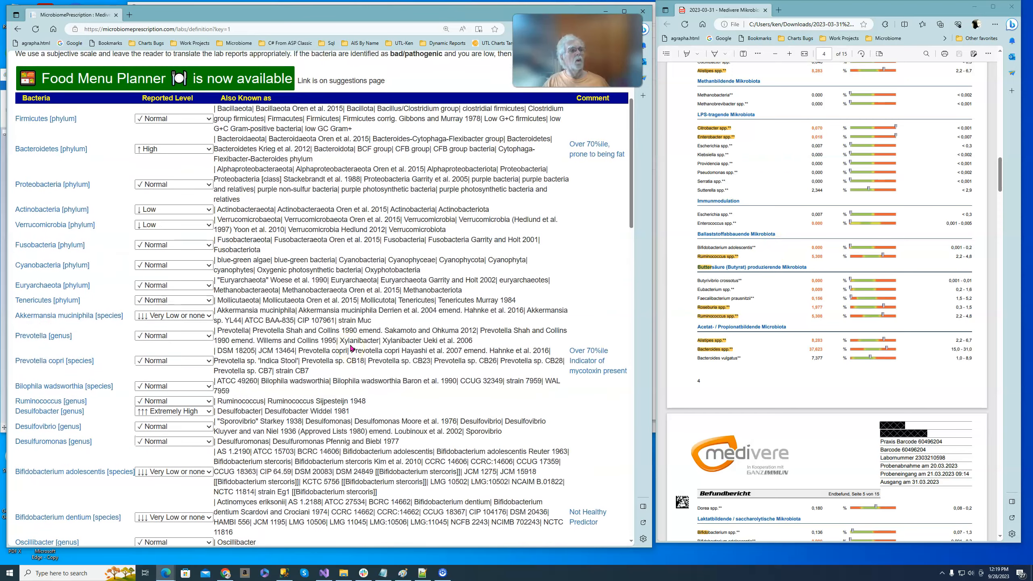
pyautogui.scroll(-1, 350, 345)
pyautogui.scroll(-3, 350, 345)
pyautogui.click(347, 342)
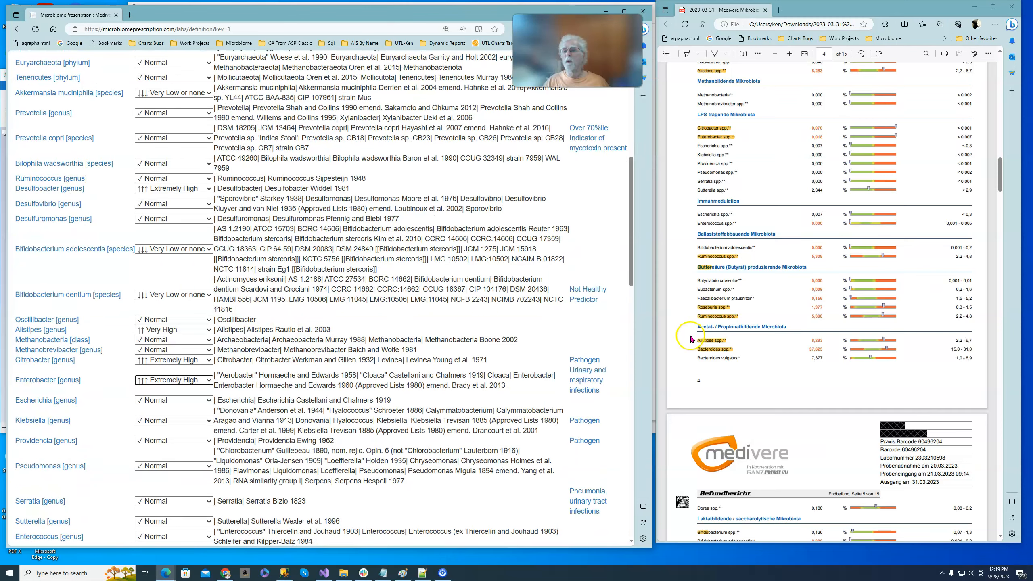
pyautogui.scroll(-2, 402, 422)
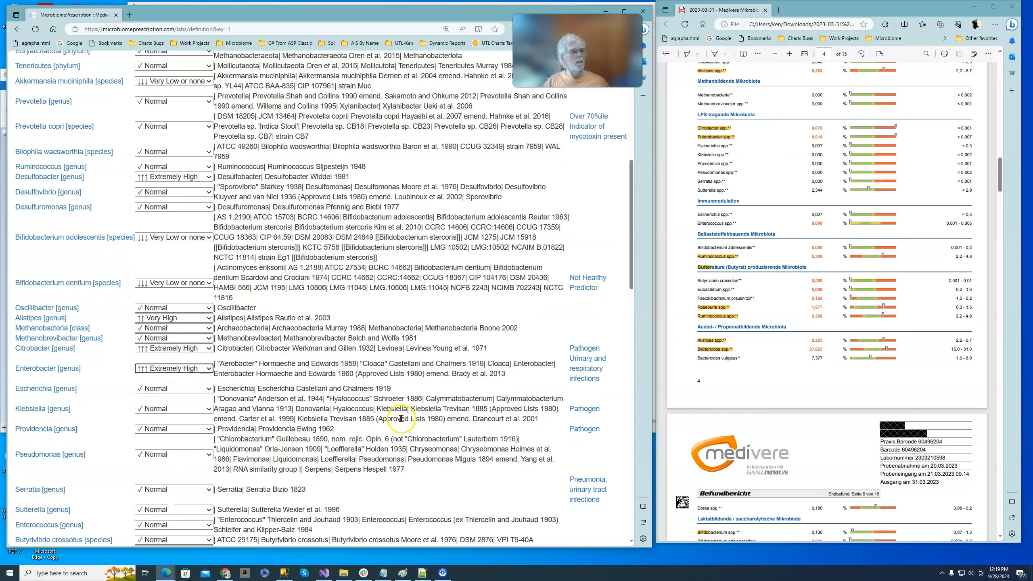
pyautogui.scroll(-4, 402, 421)
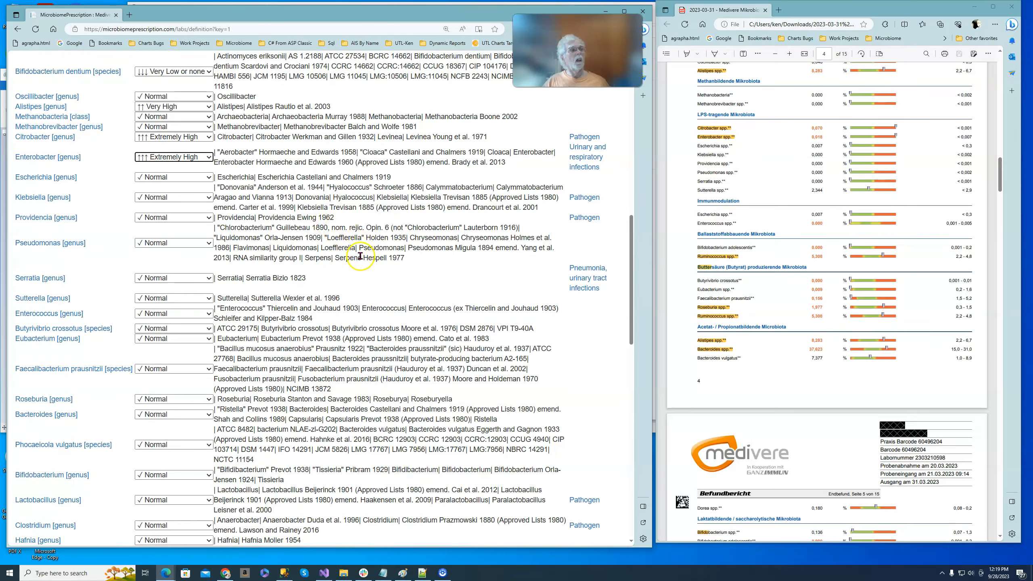
pyautogui.scroll(10, 361, 268)
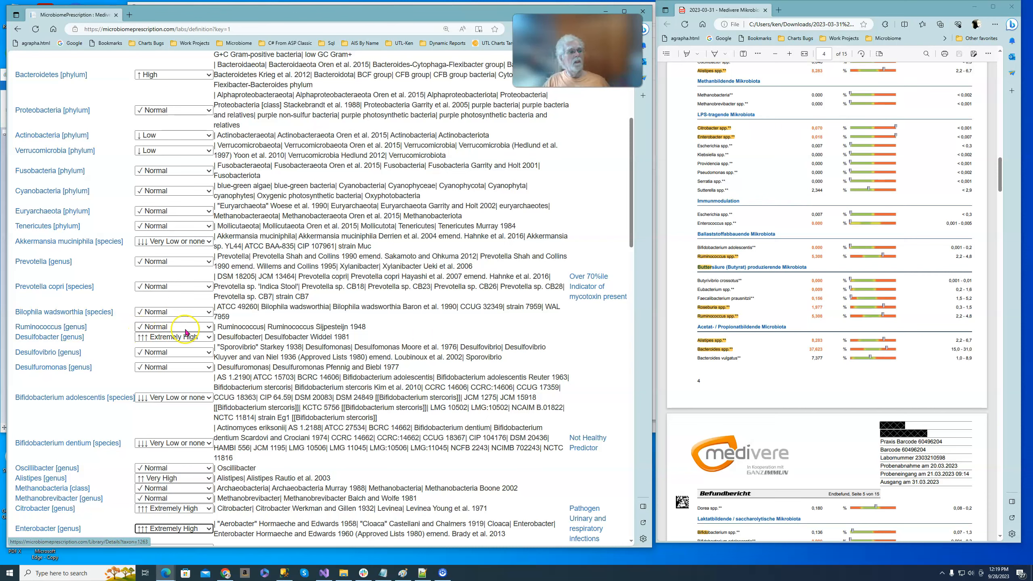
pyautogui.click(208, 327)
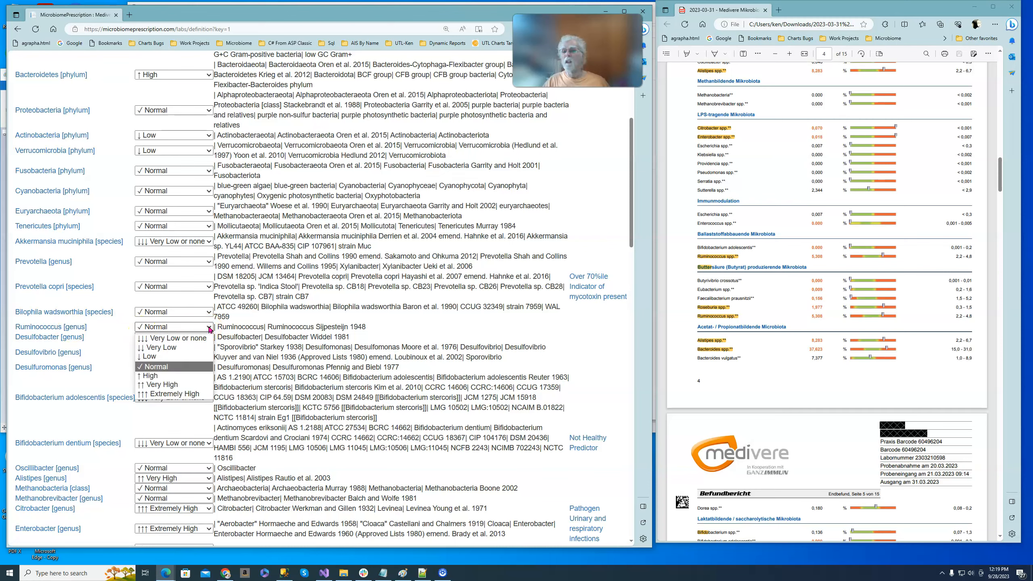
pyautogui.click(182, 374)
pyautogui.click(393, 364)
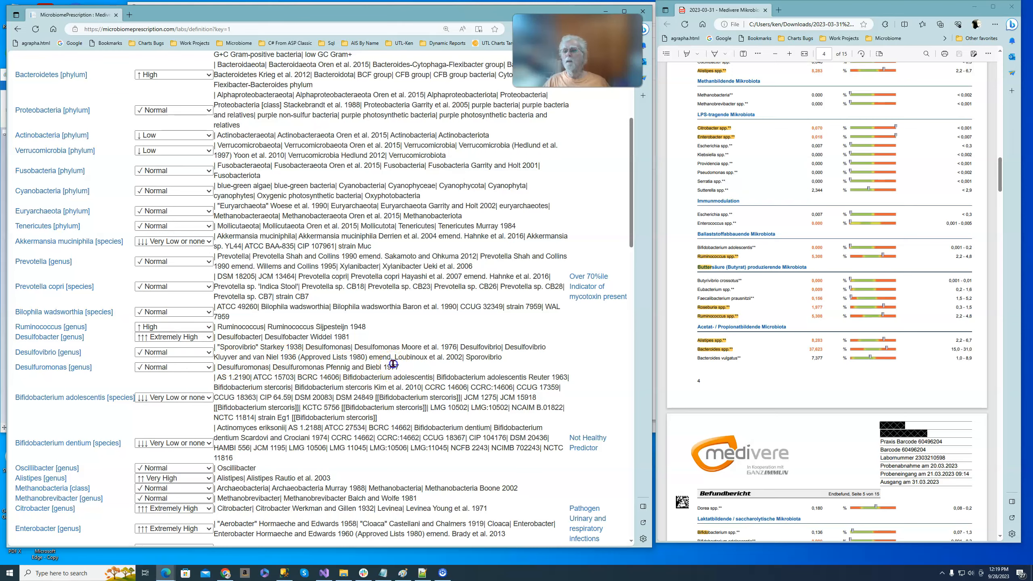
# Set the reported level of Faecalibacterium prausnitzii [species] to Very Low.
pyautogui.scroll(-3, 393, 365)
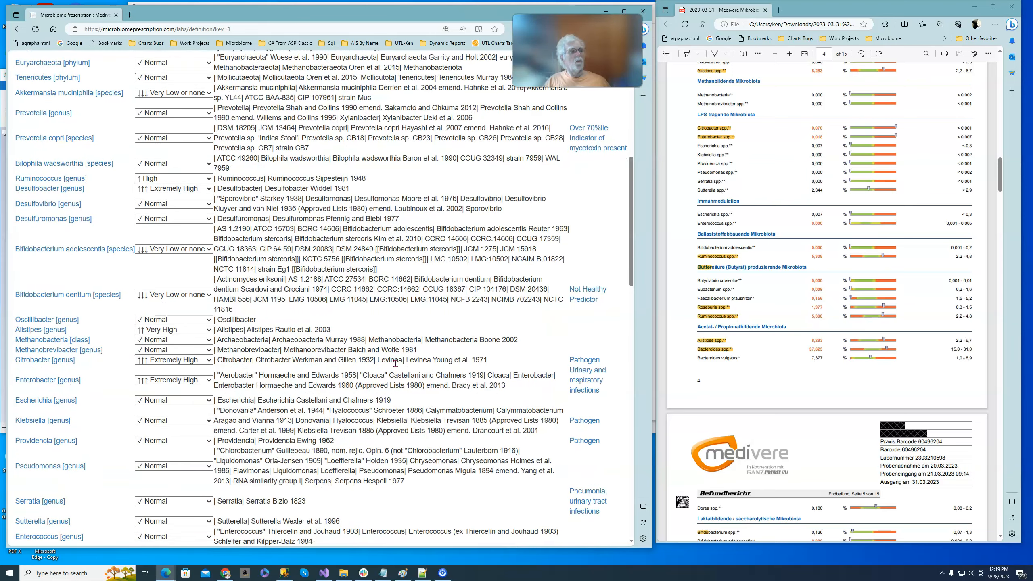
pyautogui.scroll(-6, 395, 364)
pyautogui.click(65, 307)
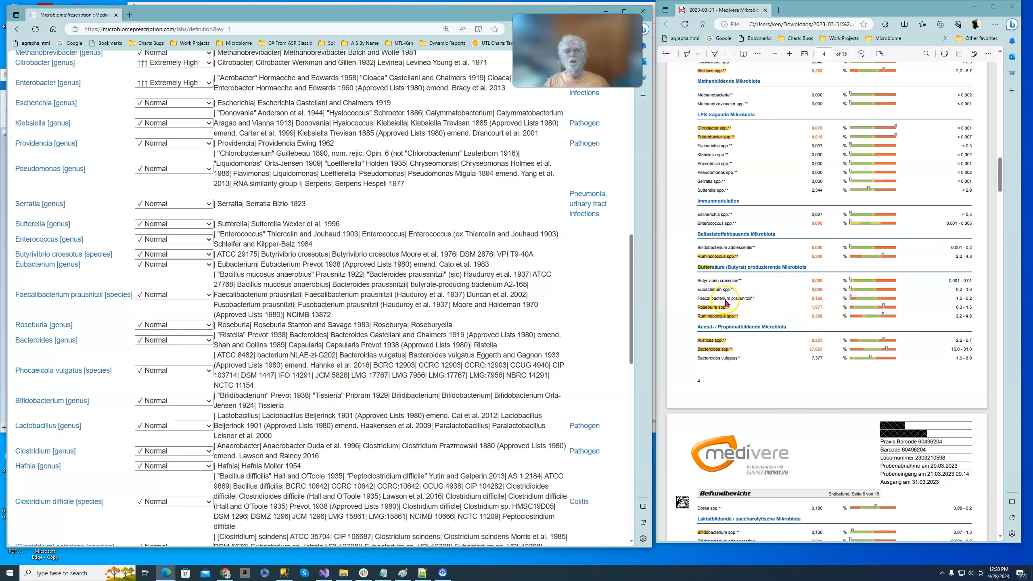
pyautogui.click(208, 294)
pyautogui.click(197, 318)
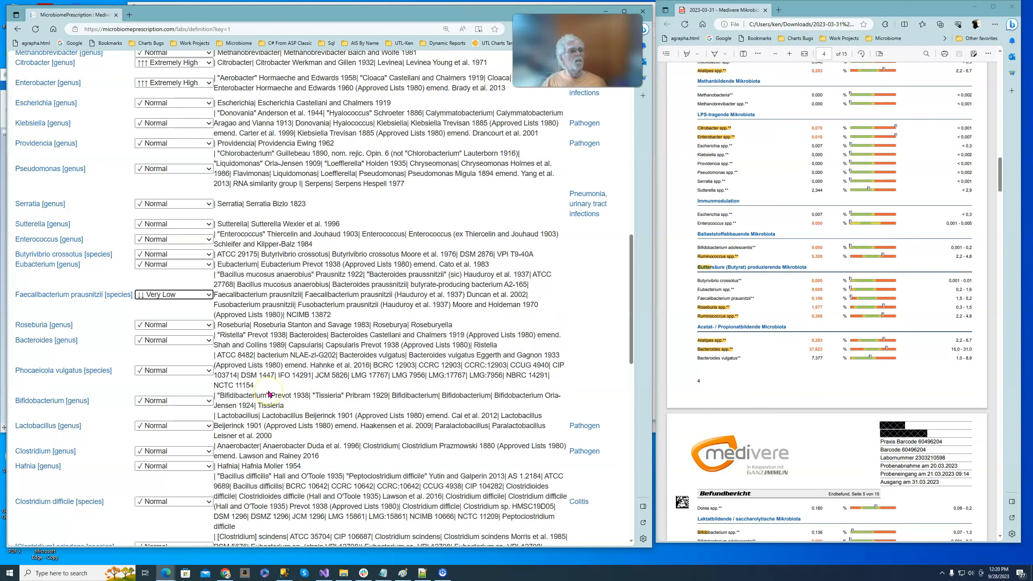
# Set the reported levels of Butyrivibrio crossotus [species] and Eubacterium [genus] to Very Low or none.
pyautogui.click(209, 254)
pyautogui.click(196, 262)
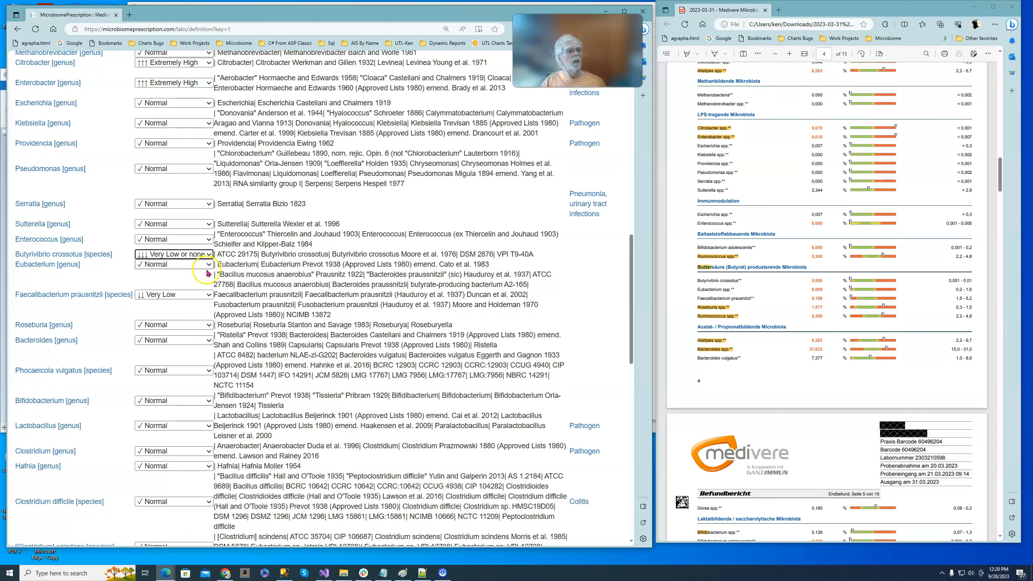
pyautogui.click(205, 264)
pyautogui.click(203, 275)
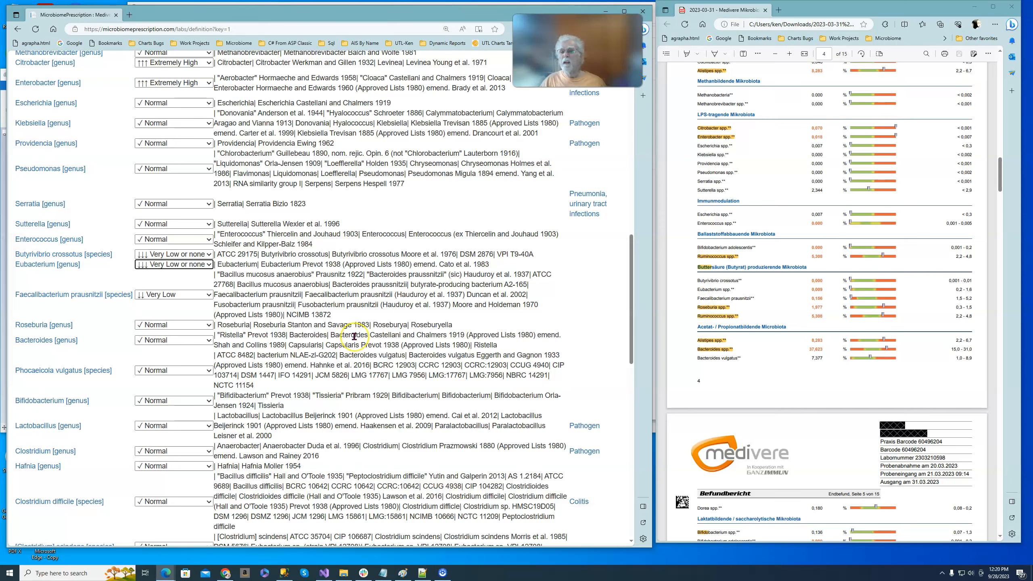
# Set the reported level of Roseburia [genus] to Very High.
pyautogui.click(208, 324)
pyautogui.click(206, 372)
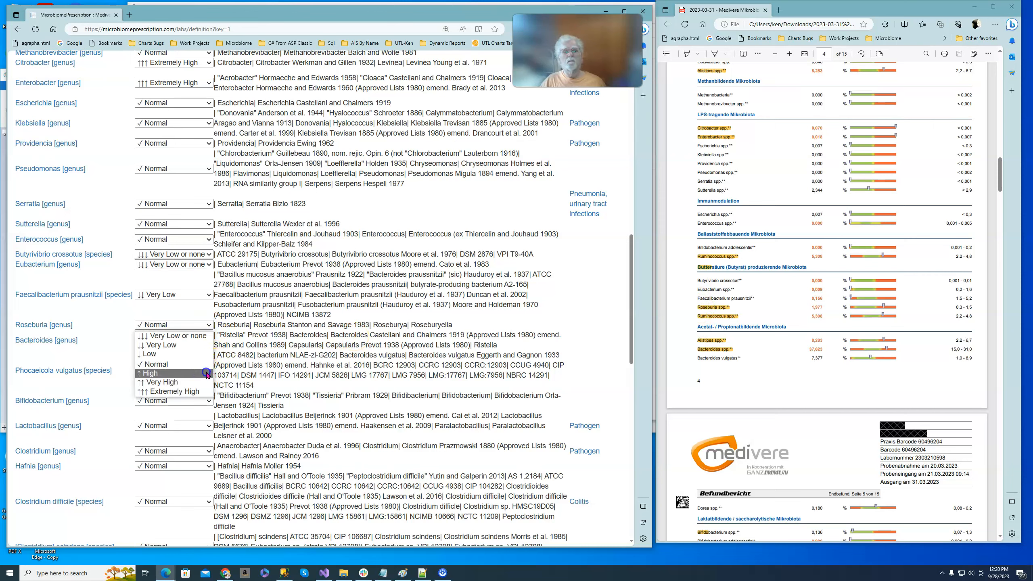
pyautogui.click(208, 382)
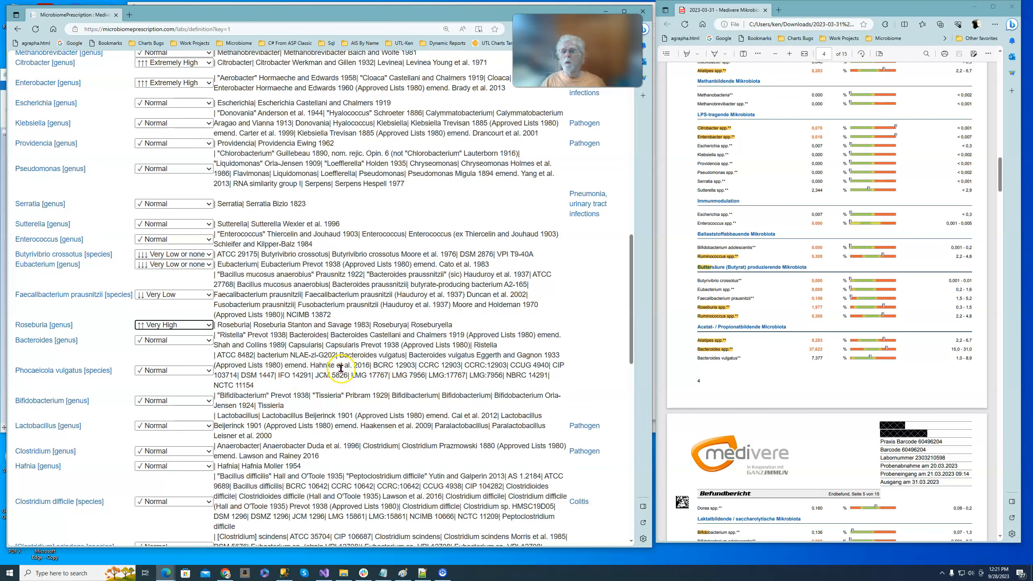
# Compare the bacteria listed on page 5 of the PDF report with the rows of the entry form.
pyautogui.scroll(-3, 342, 366)
pyautogui.scroll(-3, 782, 385)
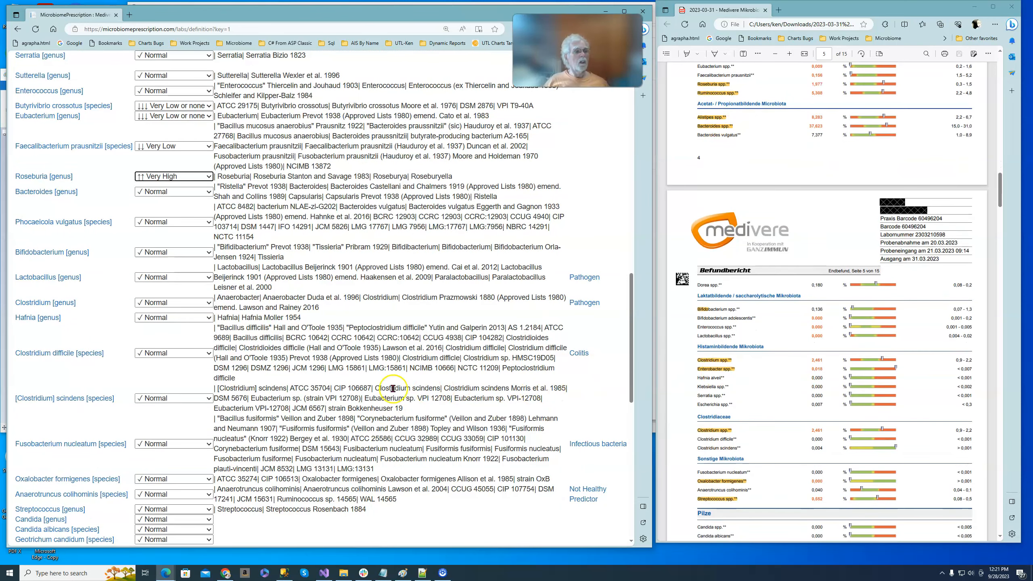
pyautogui.scroll(-2, 323, 428)
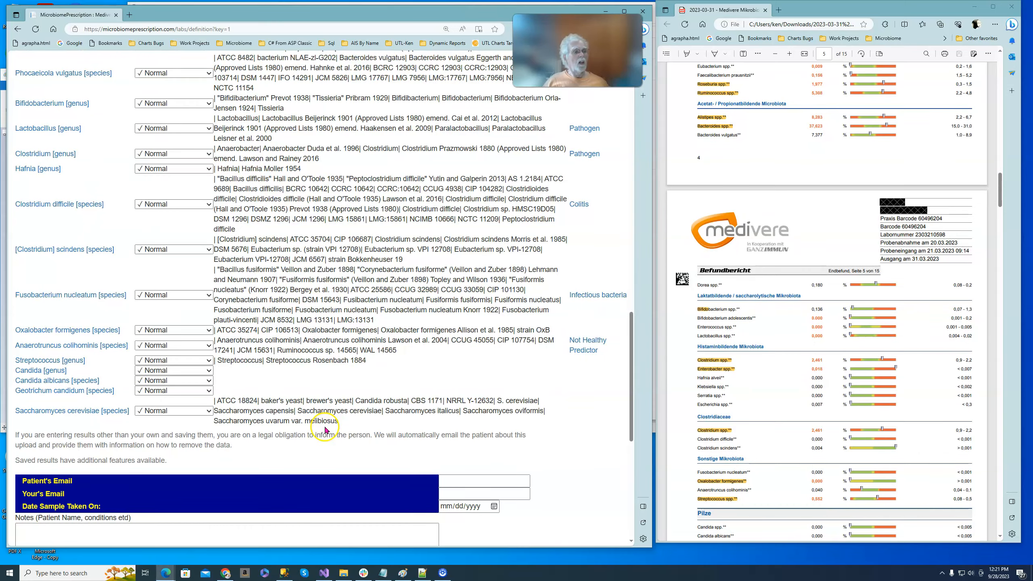
pyautogui.scroll(2, 326, 429)
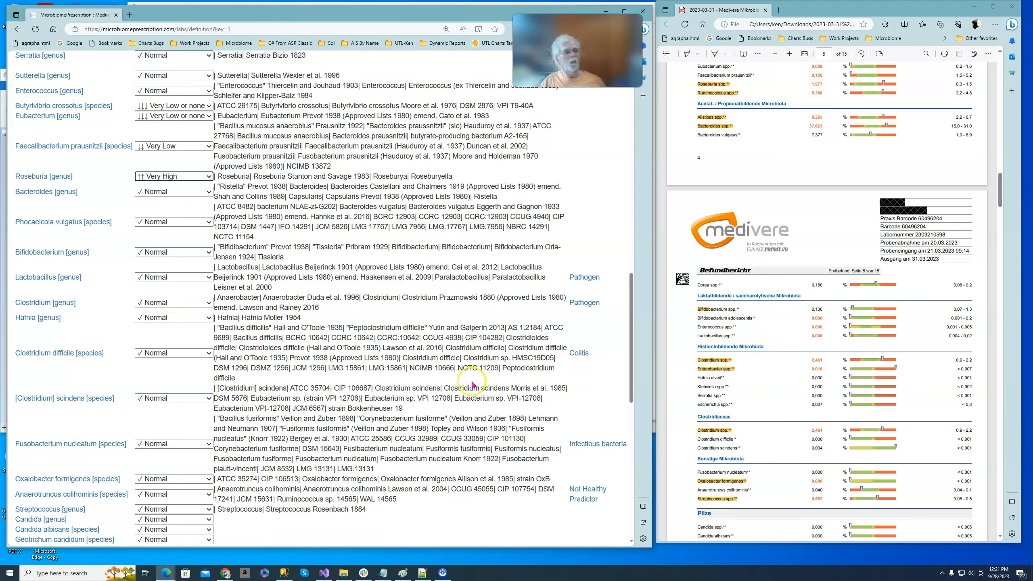
pyautogui.scroll(-5, 358, 406)
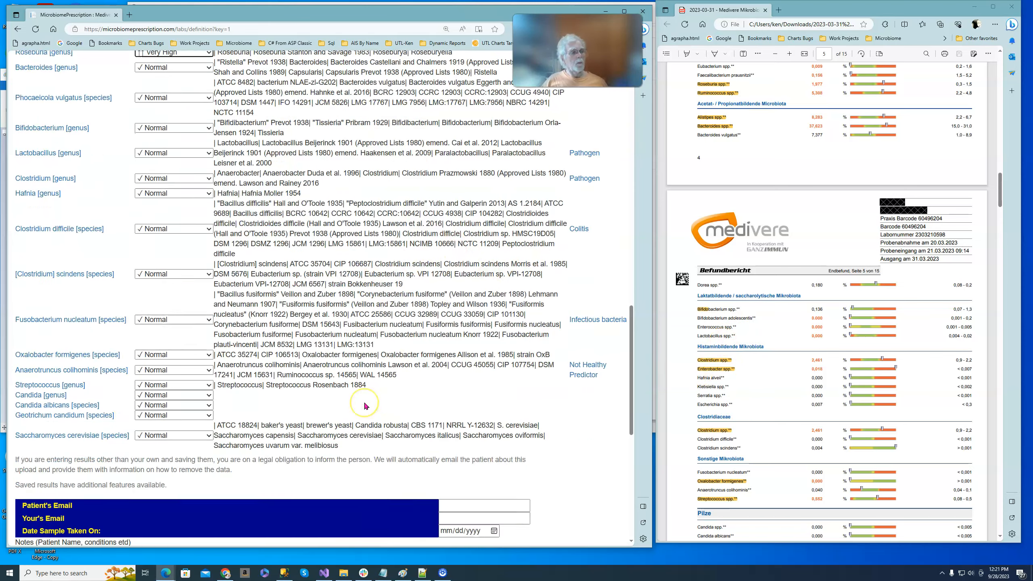
pyautogui.scroll(10, 363, 406)
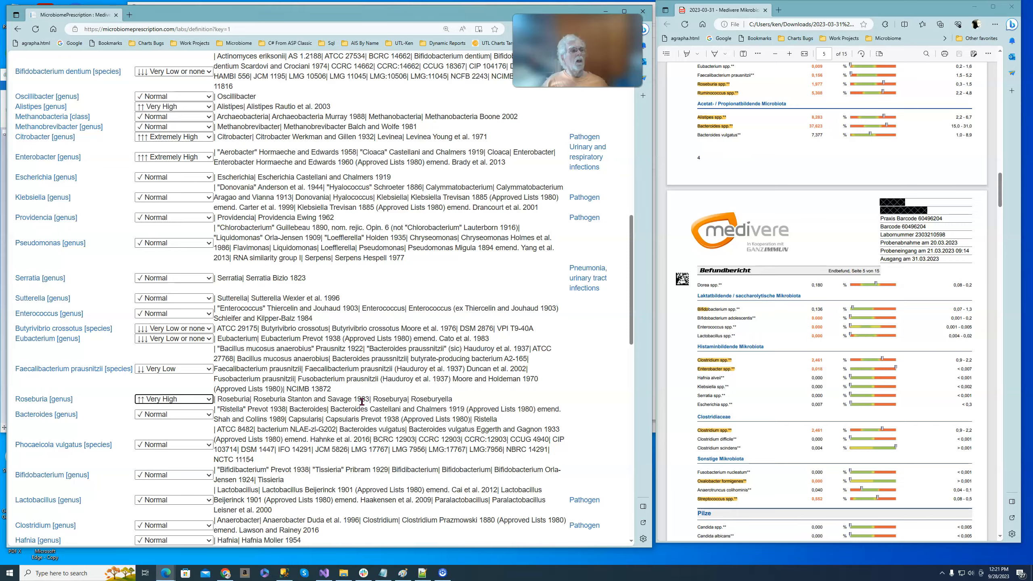
pyautogui.scroll(10, 361, 402)
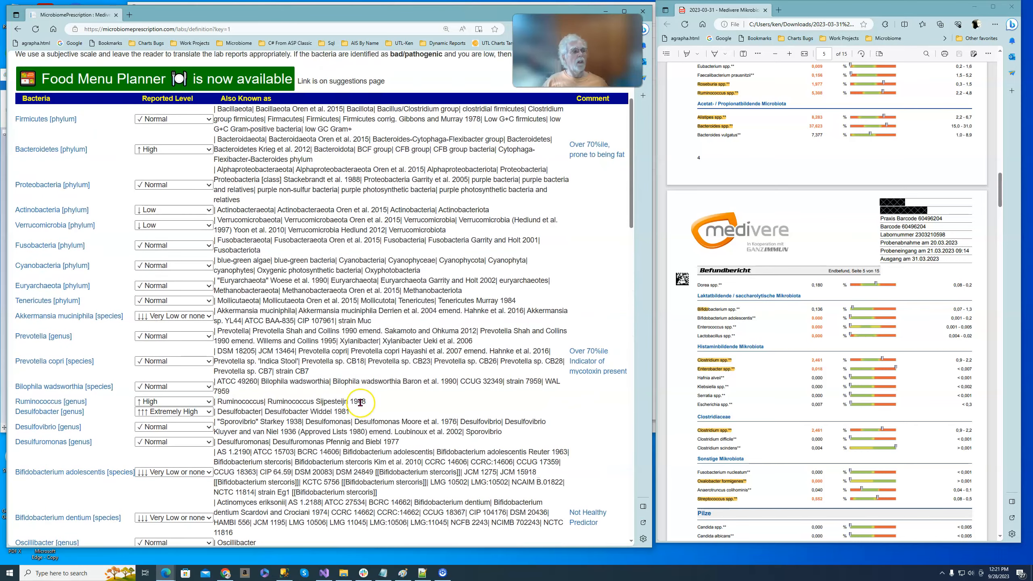
pyautogui.scroll(-2, 361, 402)
pyautogui.scroll(-8, 358, 399)
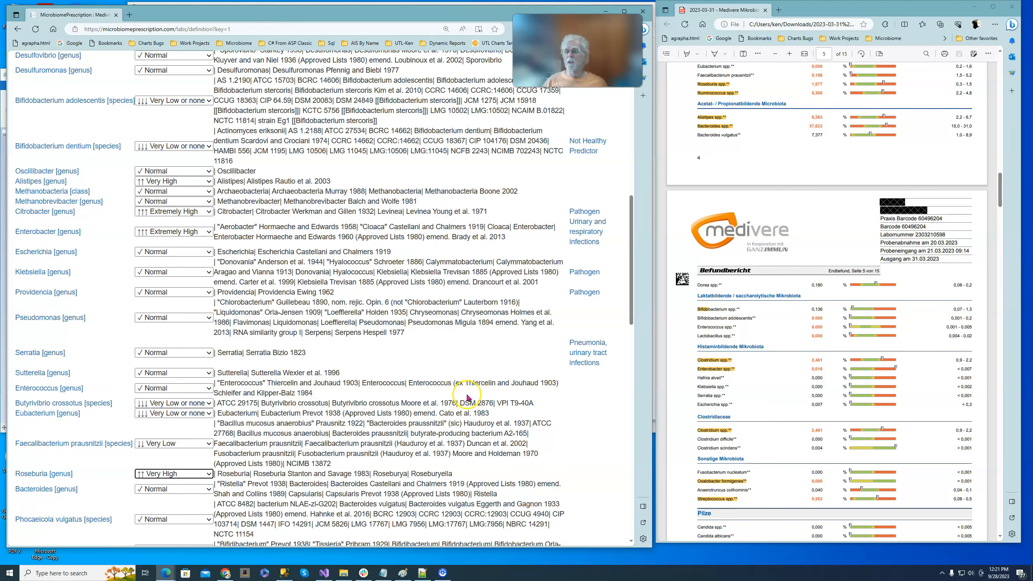
pyautogui.scroll(-8, 468, 398)
pyautogui.scroll(-8, 467, 398)
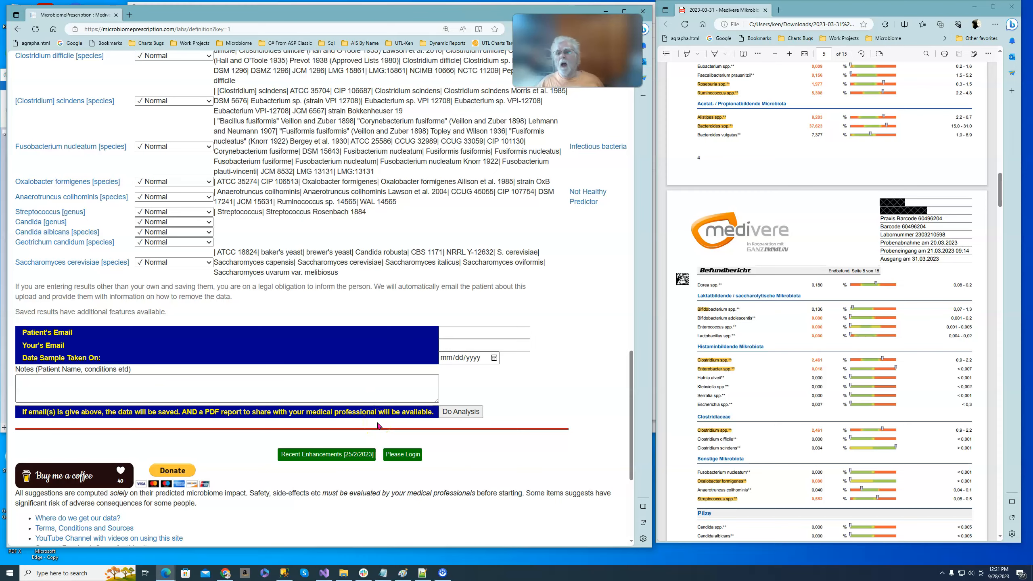
pyautogui.scroll(10, 370, 279)
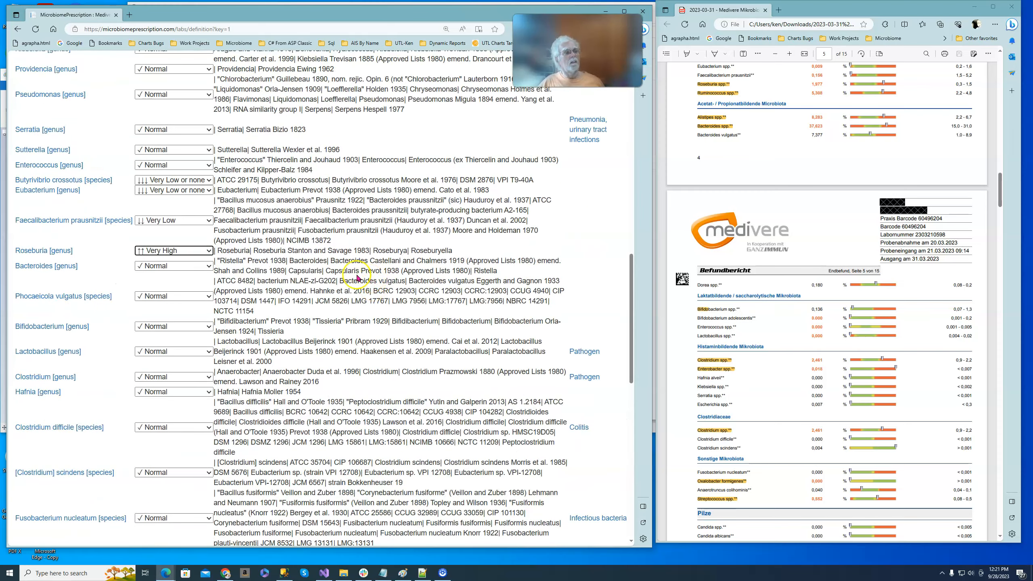
# Search the entry form for "ent" and check its remaining rows against the following pages of the PDF report.
pyautogui.hotkey('ctrl', 'f')
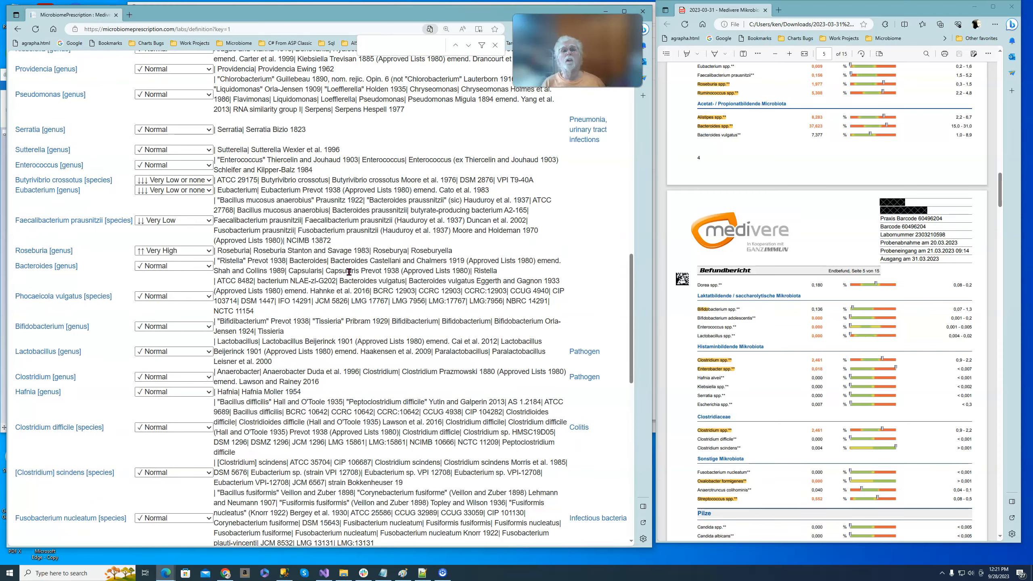
pyautogui.write('ent')
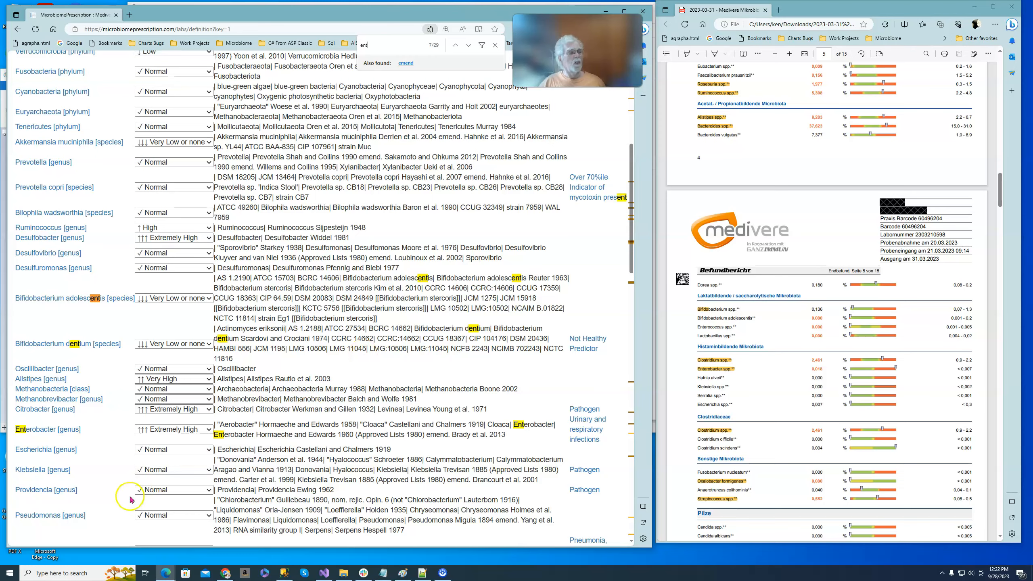
pyautogui.scroll(-1, 364, 438)
pyautogui.scroll(-5, 364, 438)
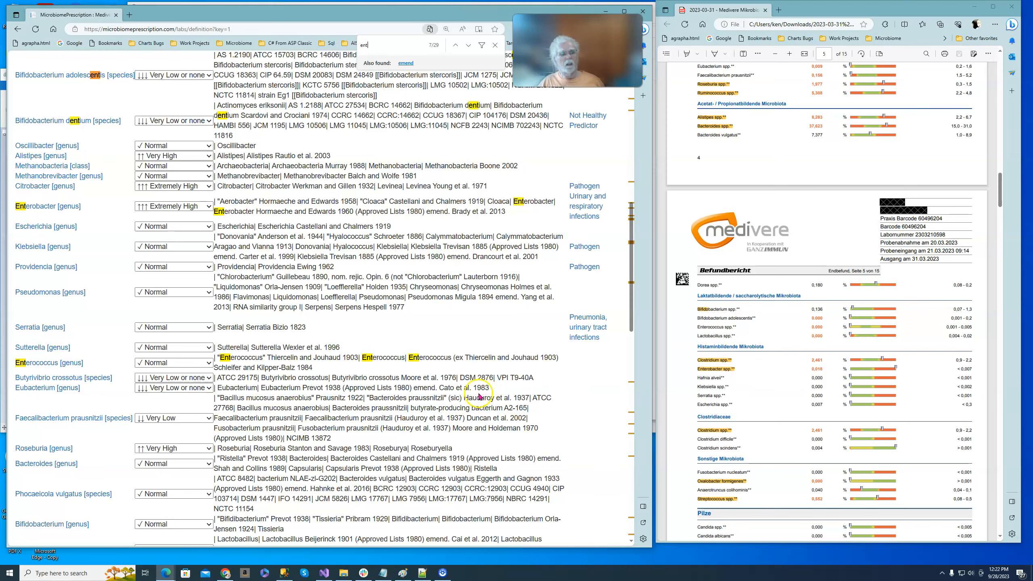
pyautogui.scroll(-8, 484, 395)
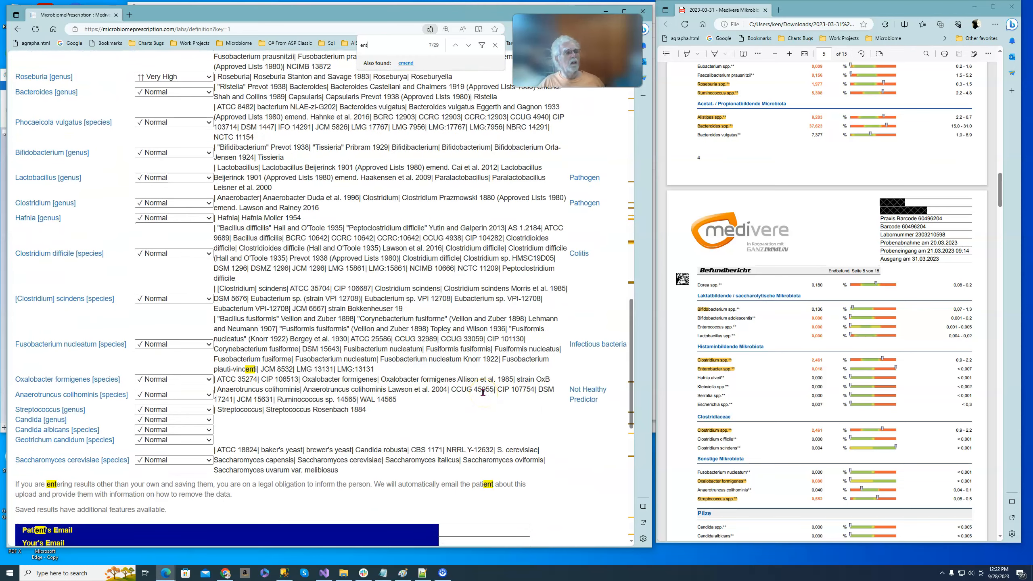
pyautogui.scroll(-9, 741, 410)
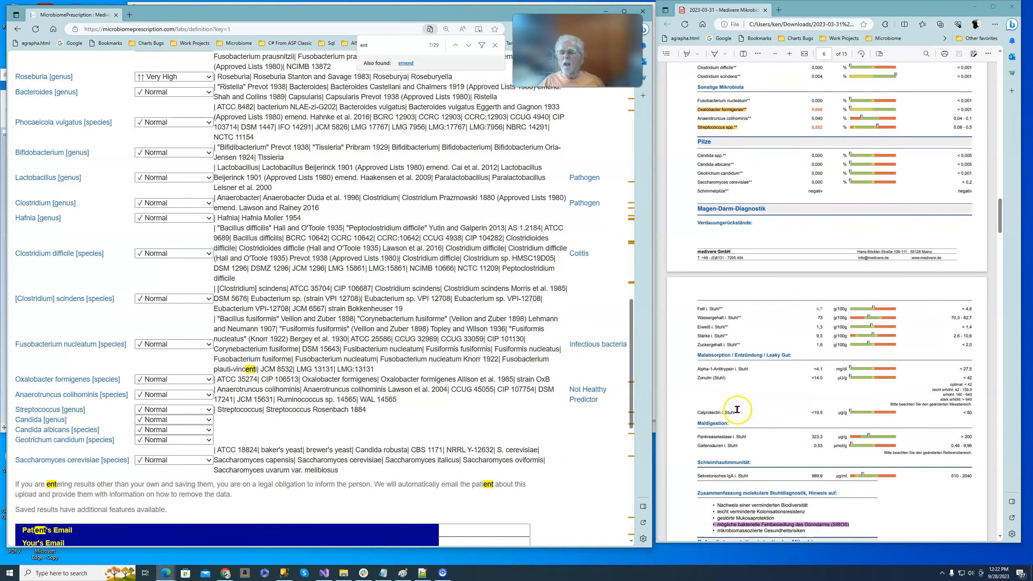
pyautogui.scroll(5, 740, 413)
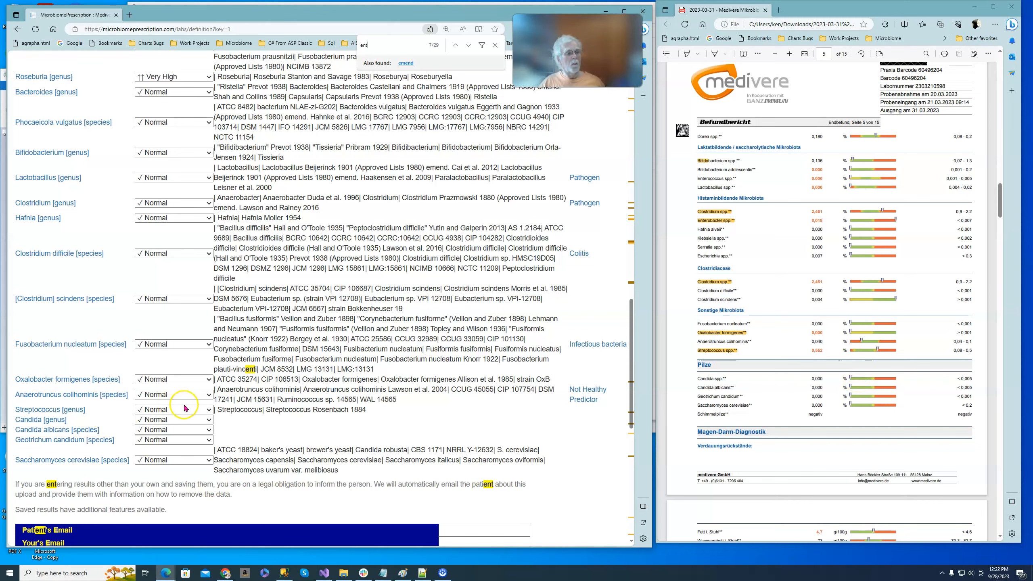
# Set the reported level of Streptococcus [genus] to High and of Oxalobacter formigenes [species] to Very Low or none.
pyautogui.click(207, 413)
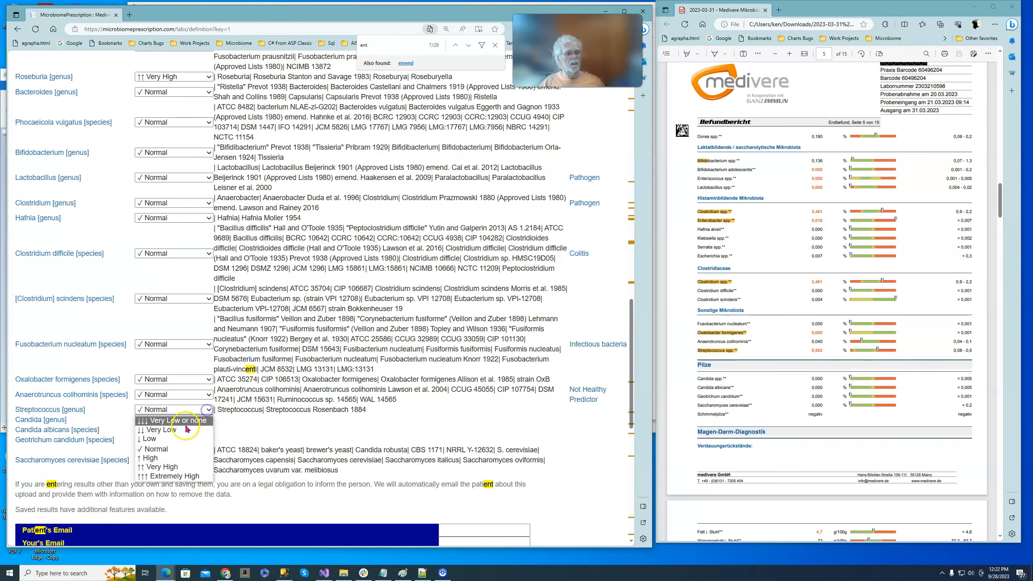
pyautogui.click(181, 457)
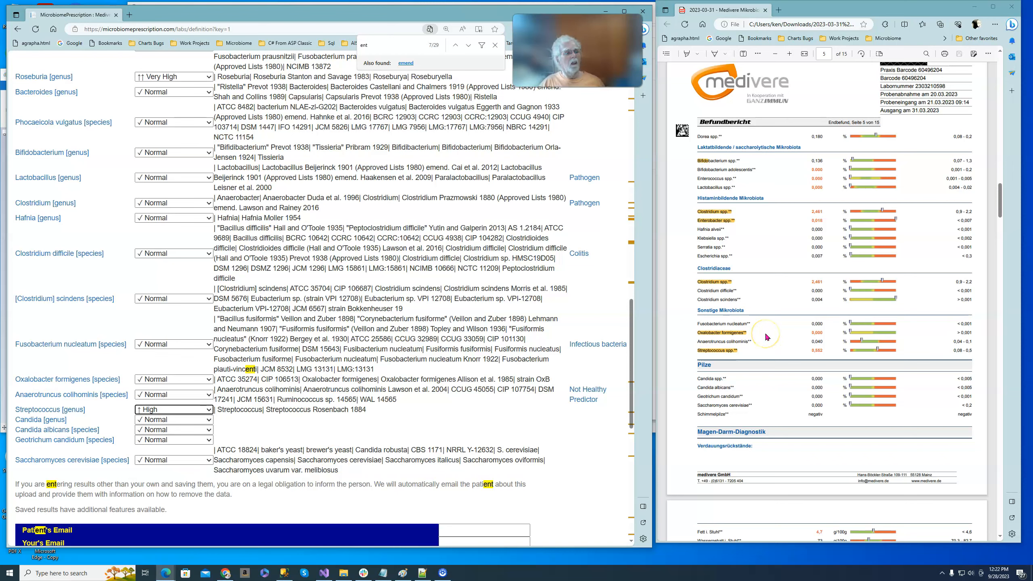
pyautogui.click(209, 380)
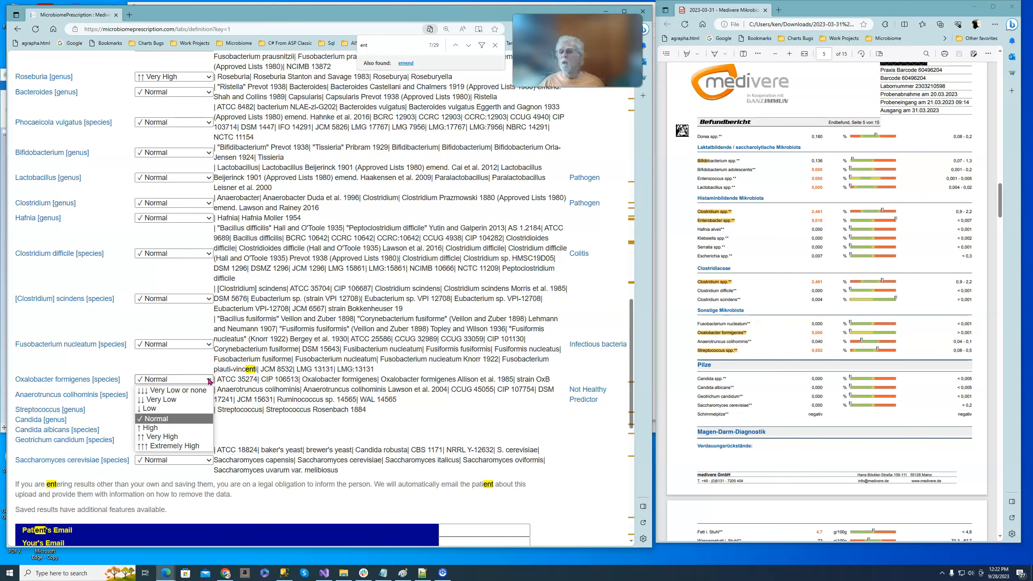
pyautogui.click(197, 390)
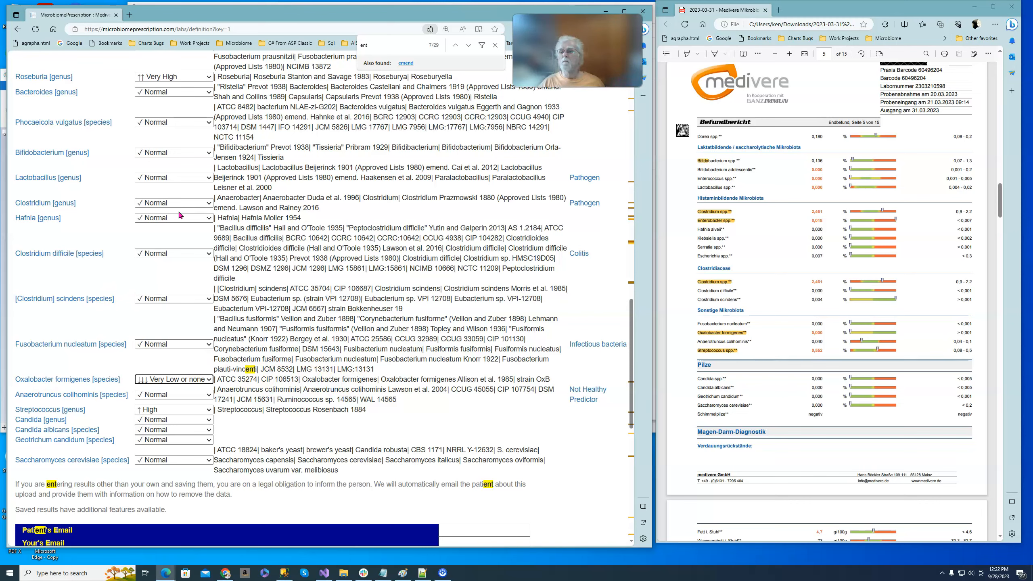
# Set the reported level of Clostridium [genus] to High and of Lactobacillus [genus] to Very Low or none.
pyautogui.click(203, 202)
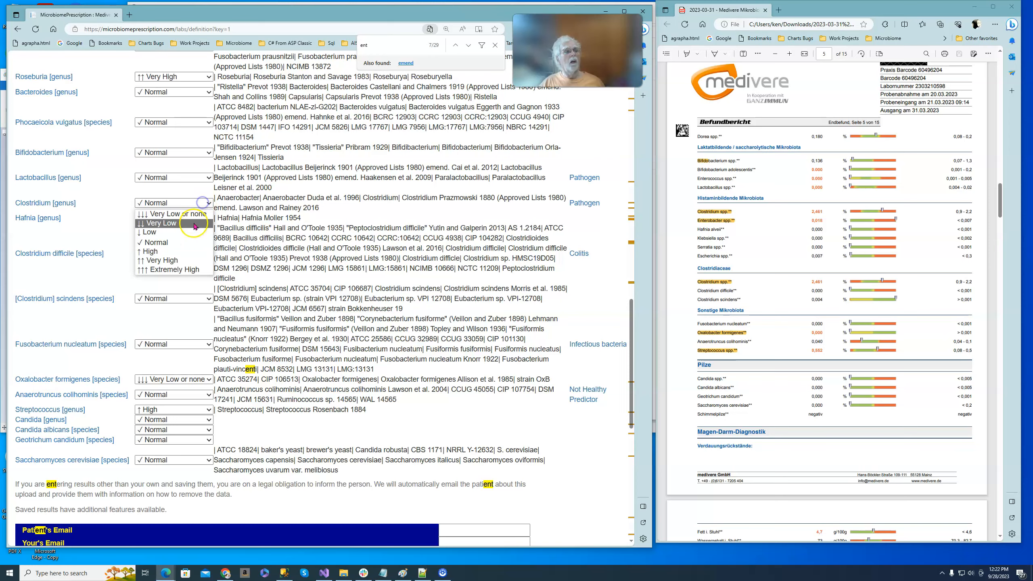
pyautogui.click(188, 251)
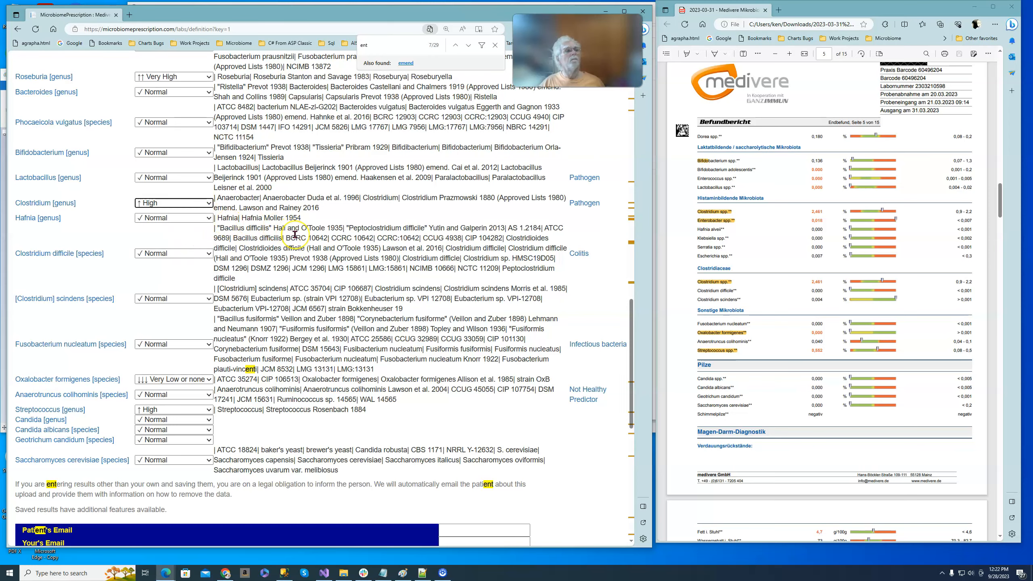
pyautogui.scroll(2, 295, 234)
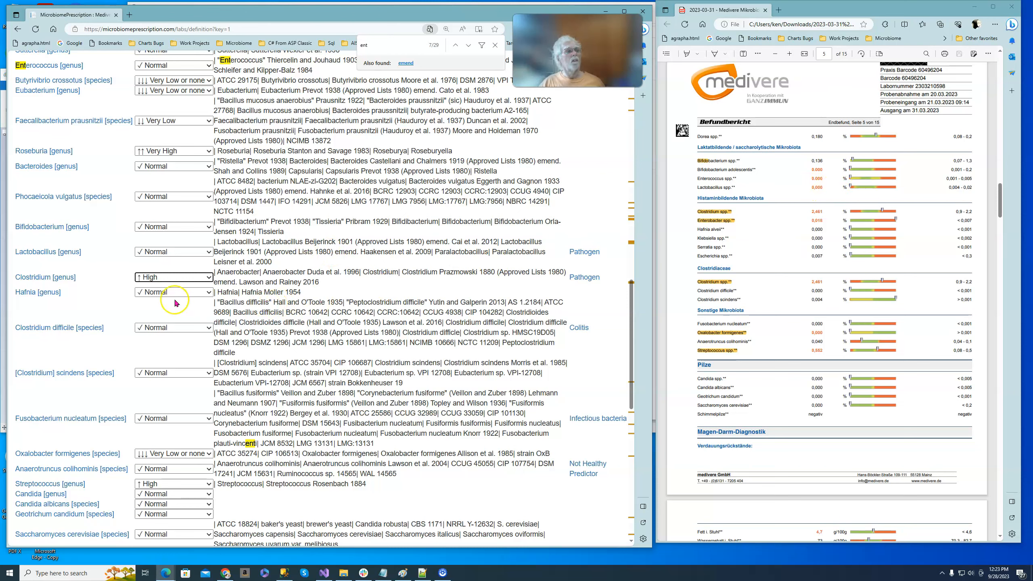
pyautogui.click(209, 257)
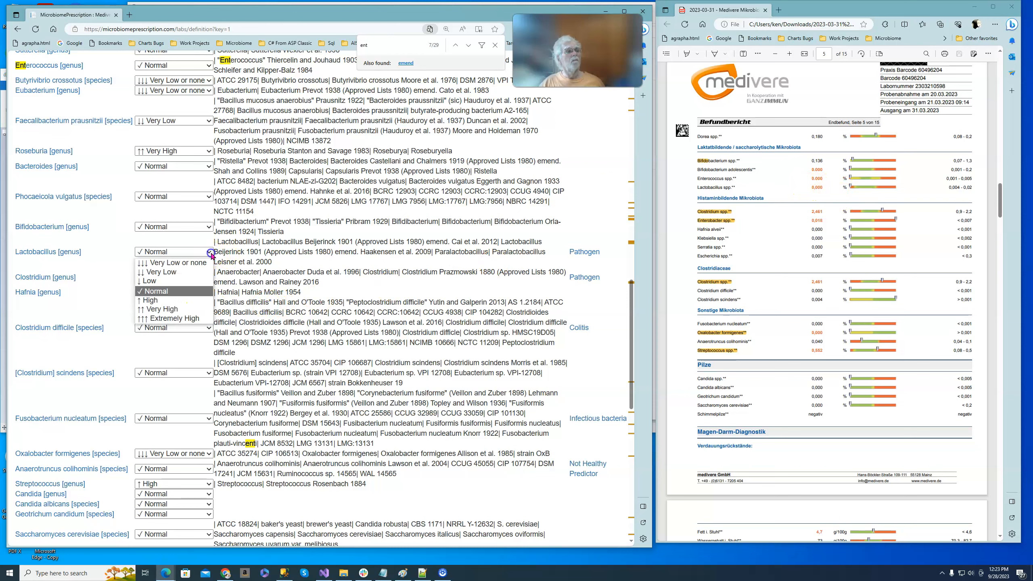
pyautogui.click(201, 263)
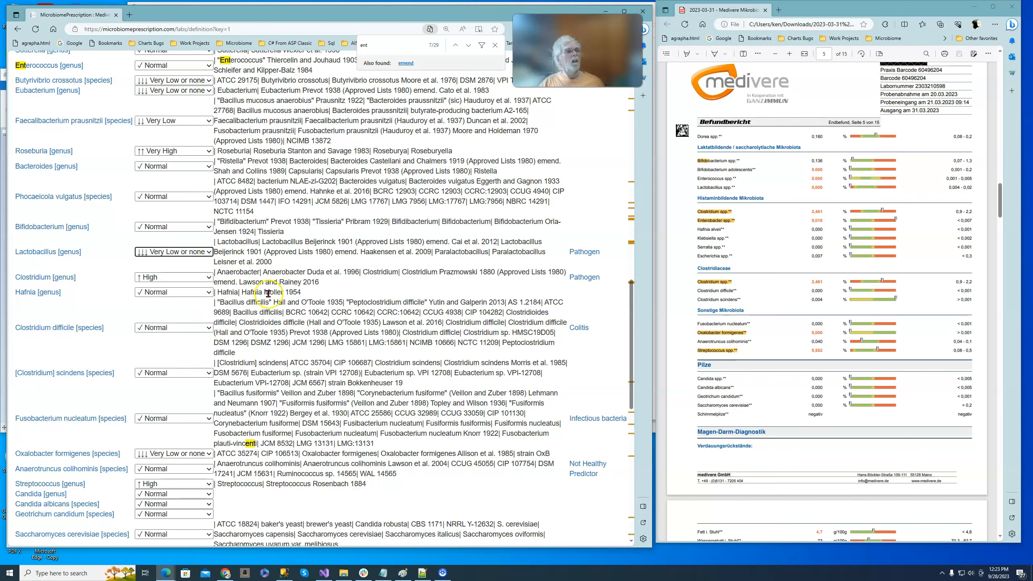
pyautogui.scroll(-6, 317, 345)
pyautogui.scroll(-2, 318, 345)
pyautogui.scroll(8, 317, 345)
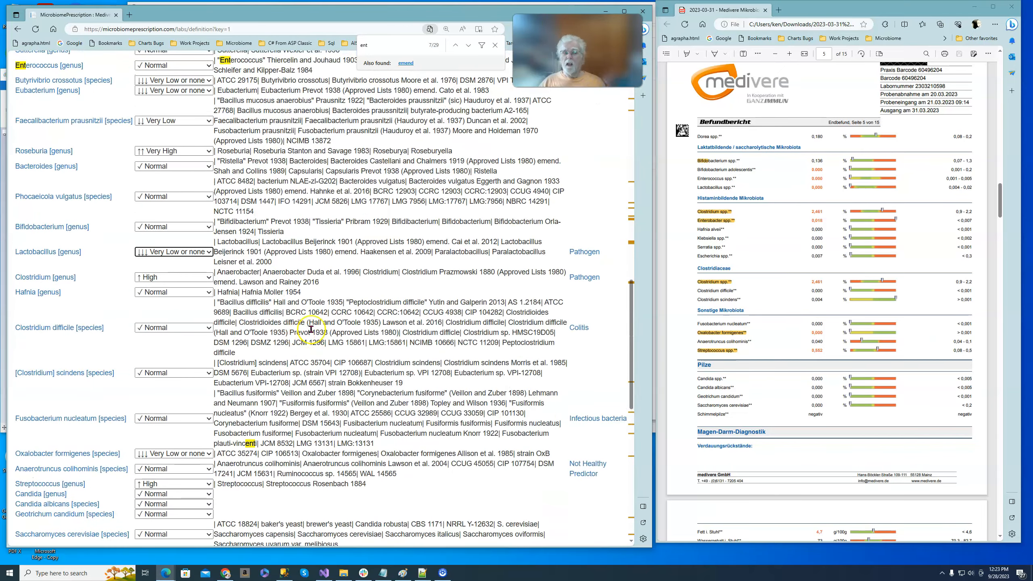
pyautogui.click(829, 356)
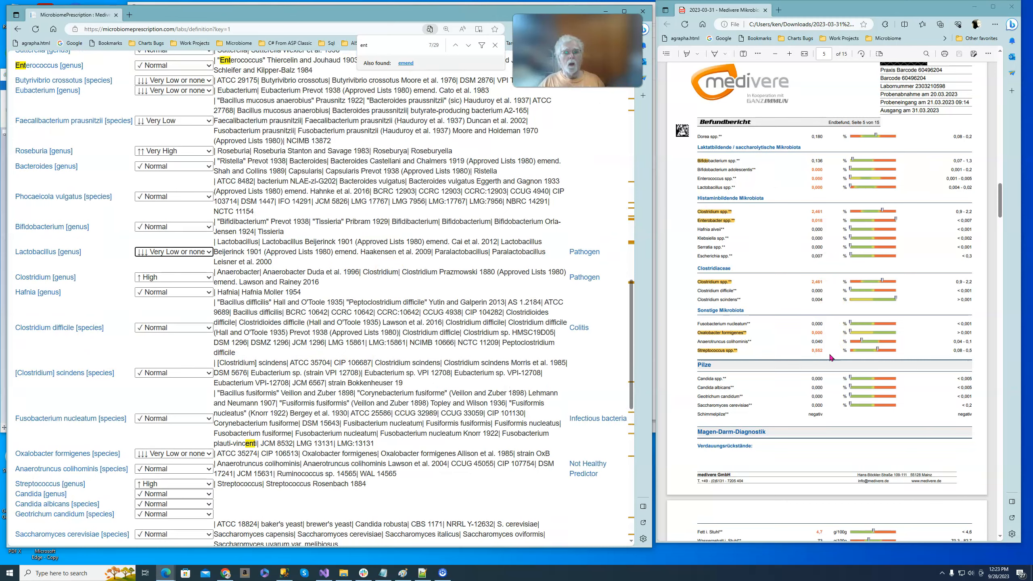
pyautogui.click(250, 281)
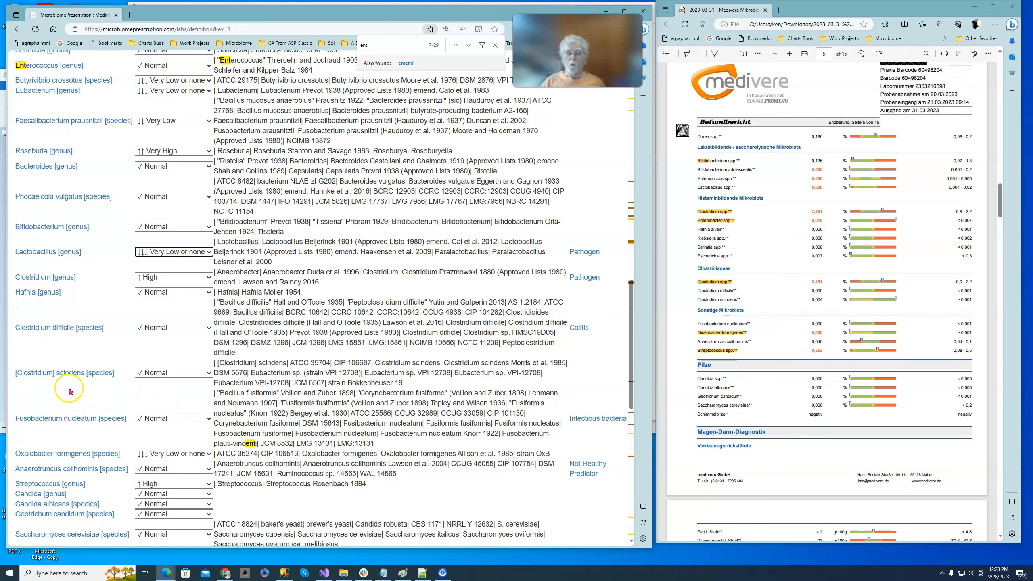
# Enter the submitter's e-mail address under Your's Email and leave Patient's Email empty.
pyautogui.scroll(-8, 431, 391)
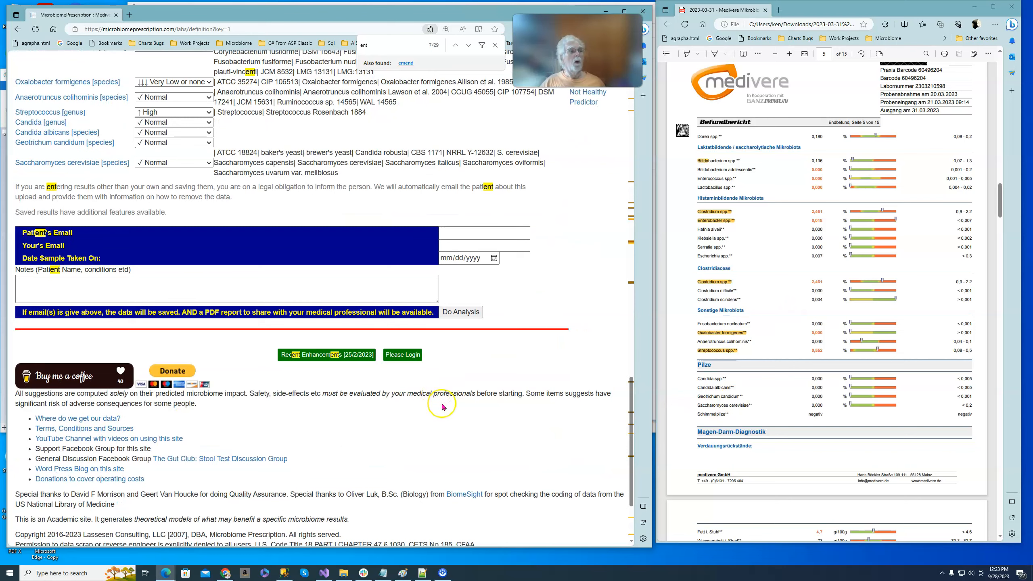
pyautogui.click(459, 235)
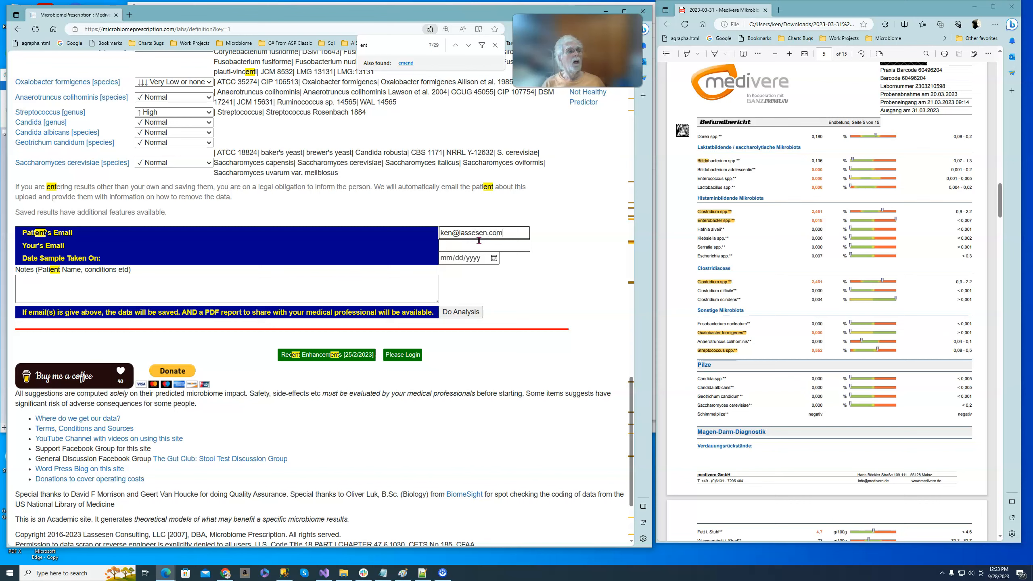
pyautogui.hotkey('ctrl', 'a')
pyautogui.hotkey('ctrl', 'c')
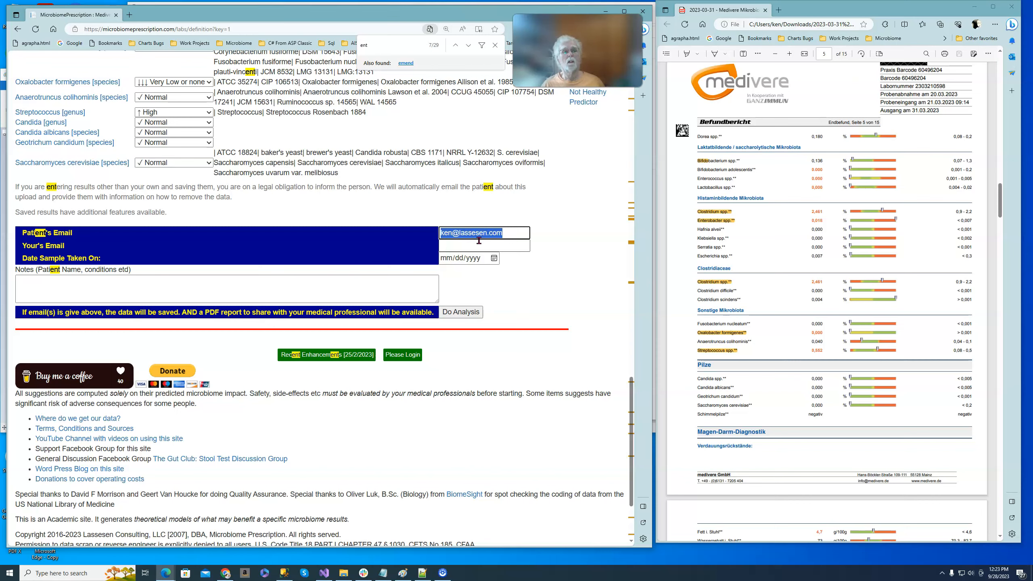
pyautogui.click(478, 240)
pyautogui.hotkey('ctrl', 'v')
pyautogui.hotkey('shift', 'Tab')
pyautogui.press('BackSpace')
# Set the sample date to 09/22/2023, enter "demo" in the notes and submit the form for analysis.
pyautogui.click(449, 263)
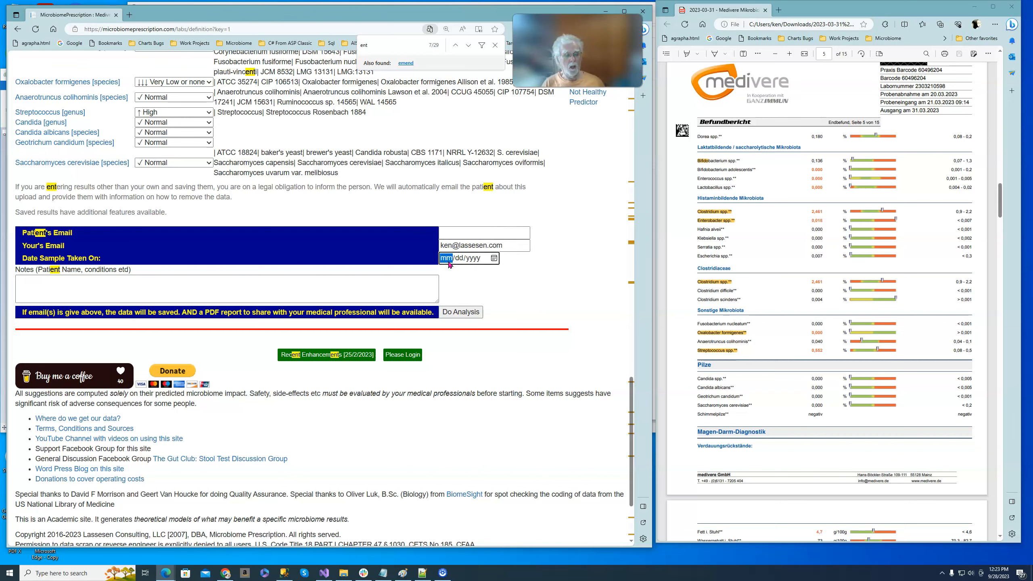
pyautogui.write('09/22/2023')
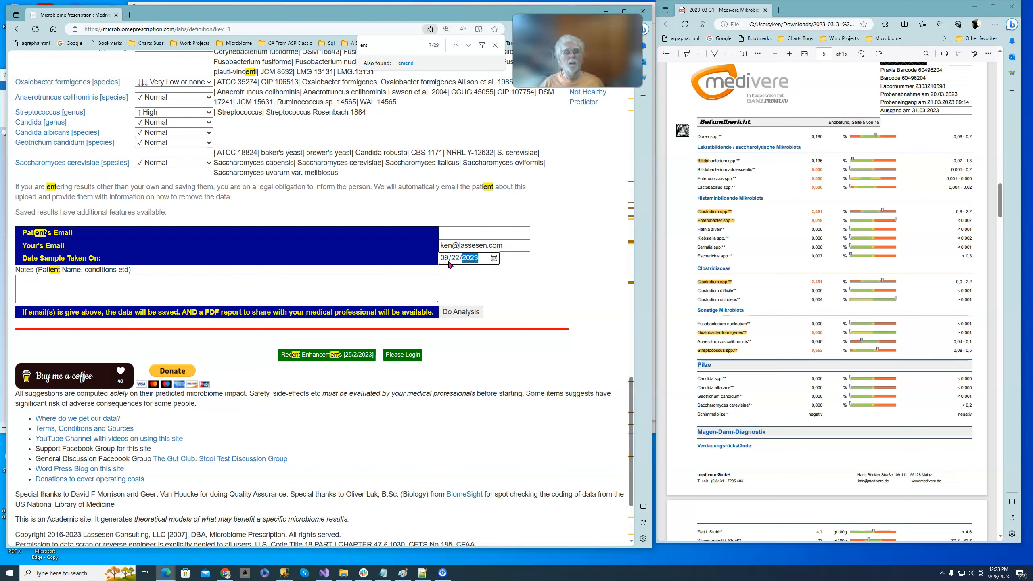
pyautogui.click(315, 286)
pyautogui.write('demo')
pyautogui.click(461, 311)
# Include items that modify bacteria parents and generate the suggestions of what to add and what to remove.
pyautogui.moveTo(366, 573)
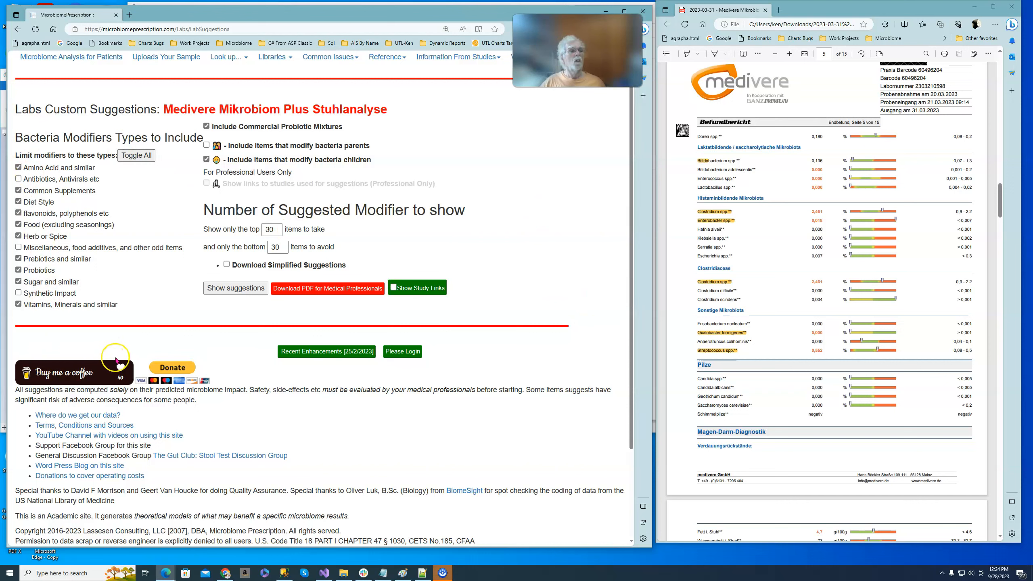
pyautogui.click(236, 288)
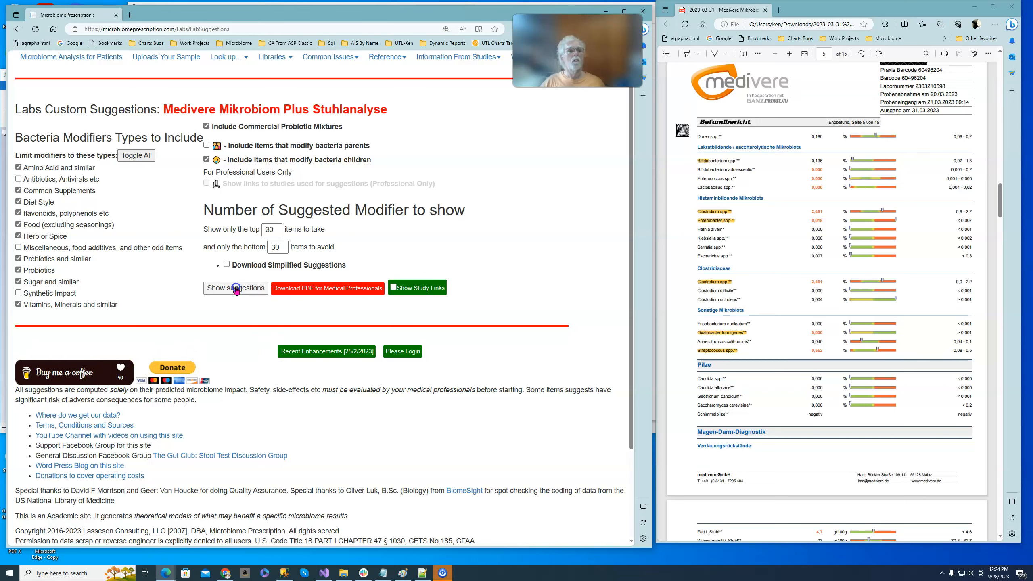
pyautogui.click(207, 145)
pyautogui.click(234, 291)
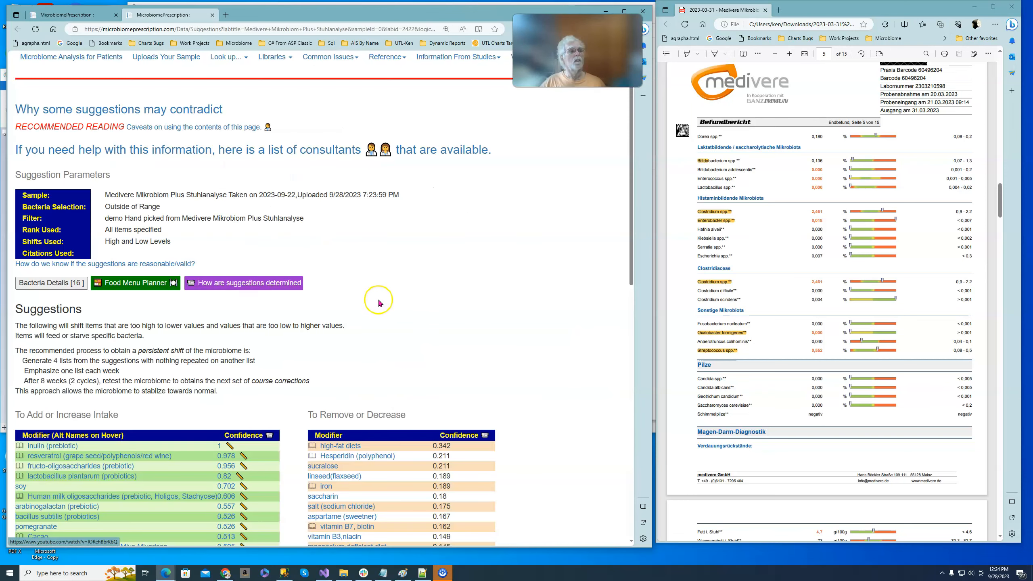
pyautogui.scroll(-6, 438, 300)
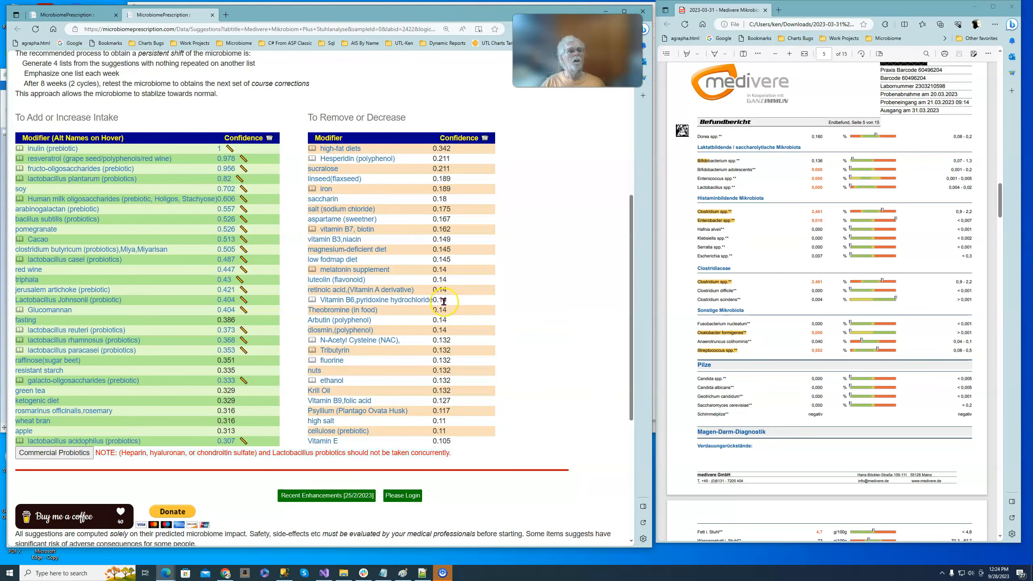
pyautogui.scroll(6, 563, 368)
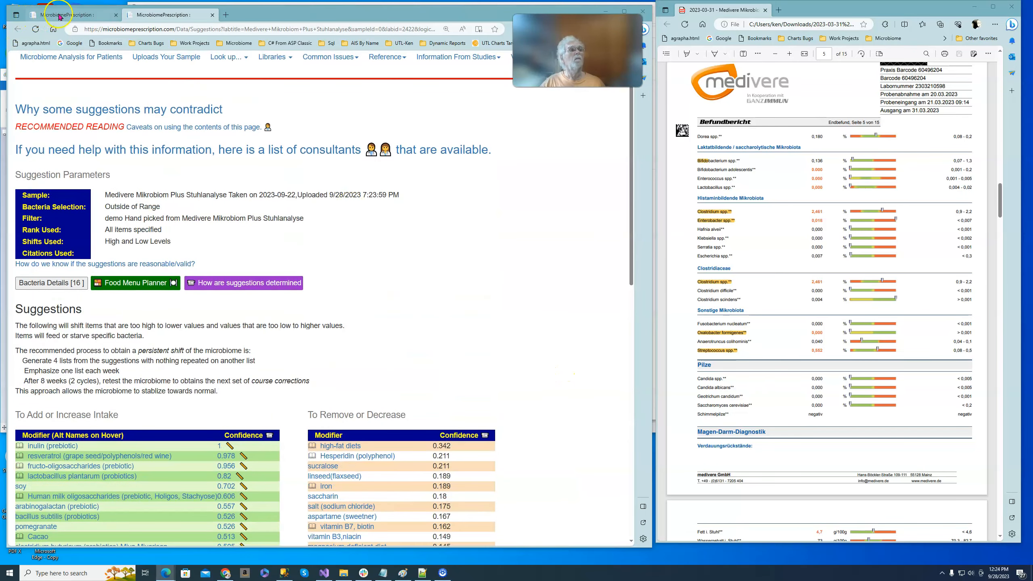
# Download the PDF for medical professionals from the Labs Custom Suggestions page and return to that page.
pyautogui.click(57, 13)
pyautogui.click(331, 291)
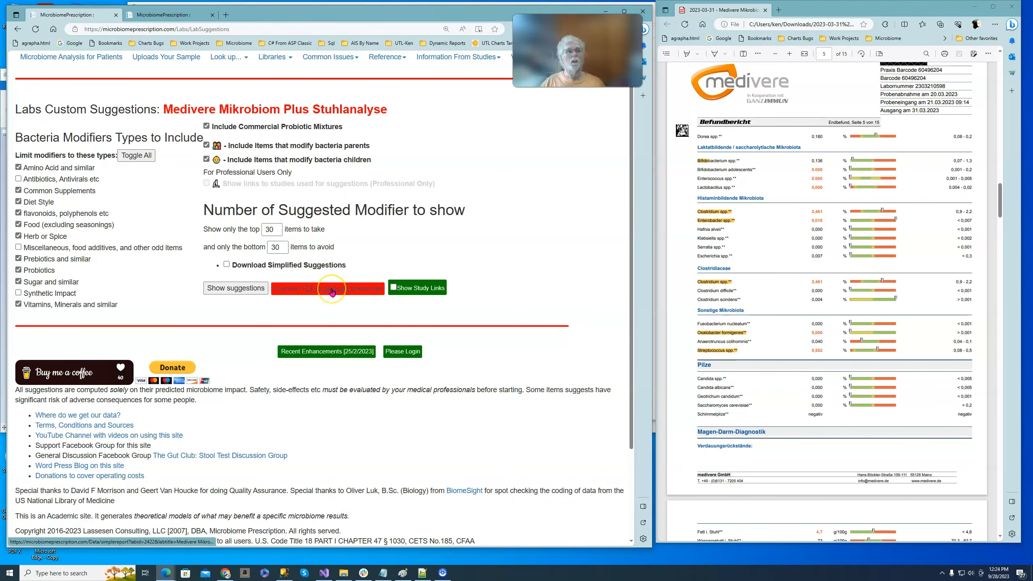
pyautogui.click(332, 289)
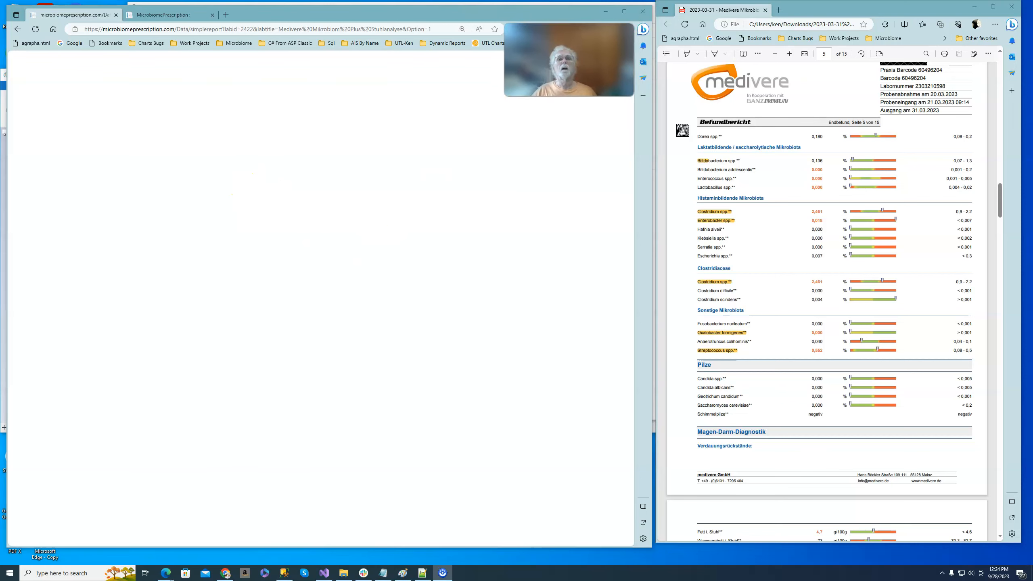
pyautogui.click(17, 31)
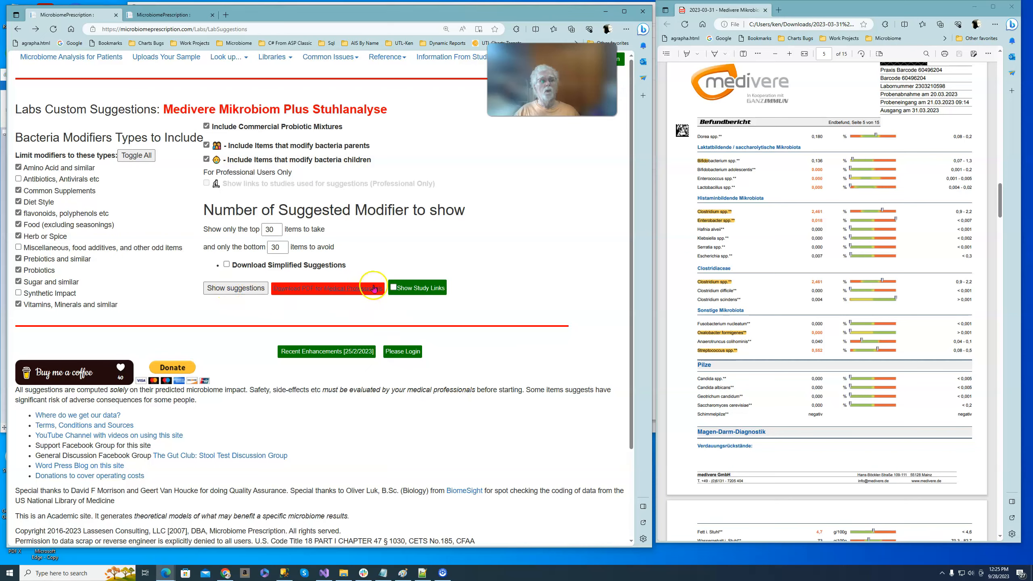
# Regenerate the suggestions with Show Study Links enabled and open the citations for inulin (prebiotic) in a separate tab.
pyautogui.click(244, 289)
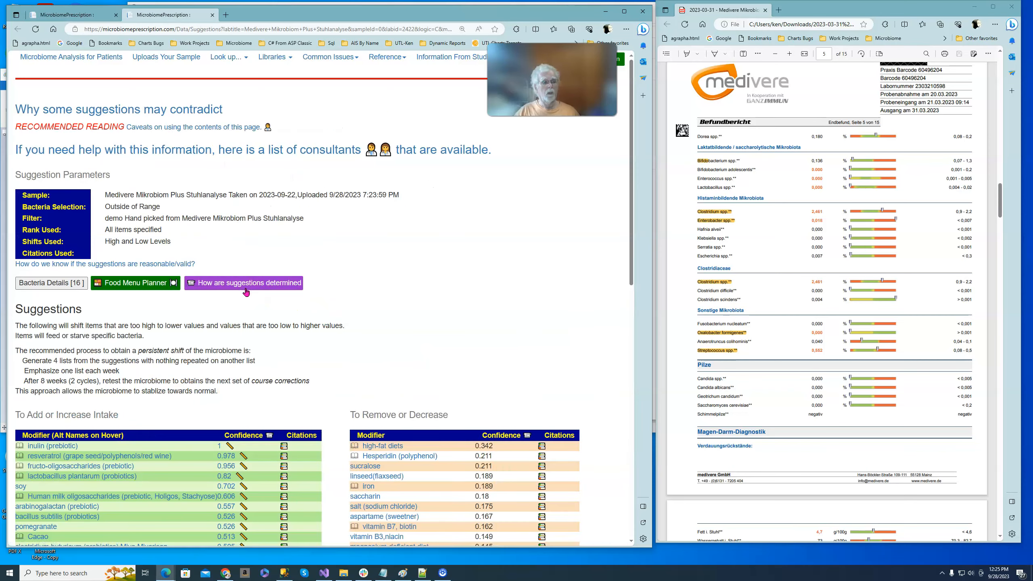
pyautogui.scroll(-5, 362, 295)
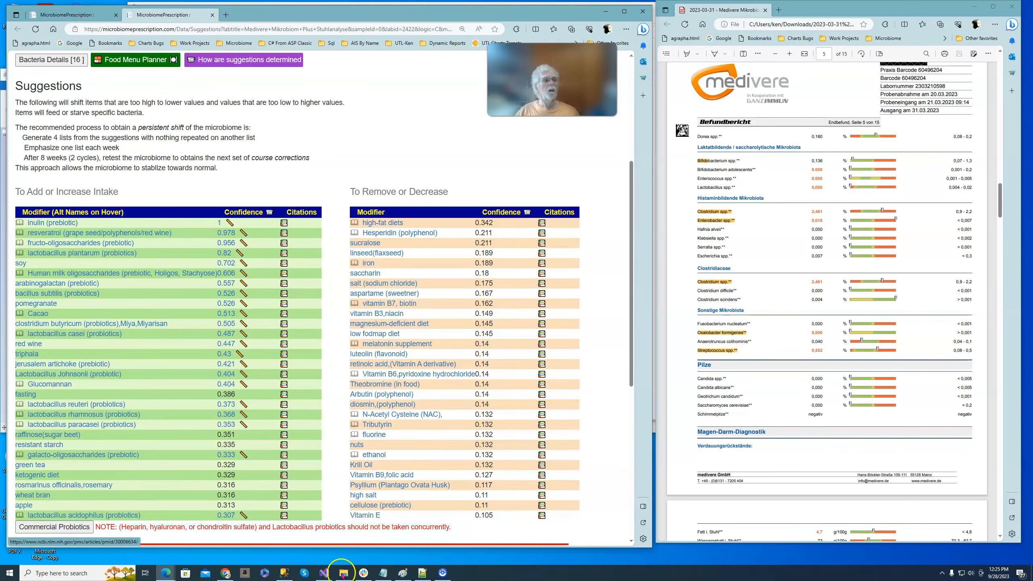
pyautogui.rightClick(286, 224)
pyautogui.click(307, 227)
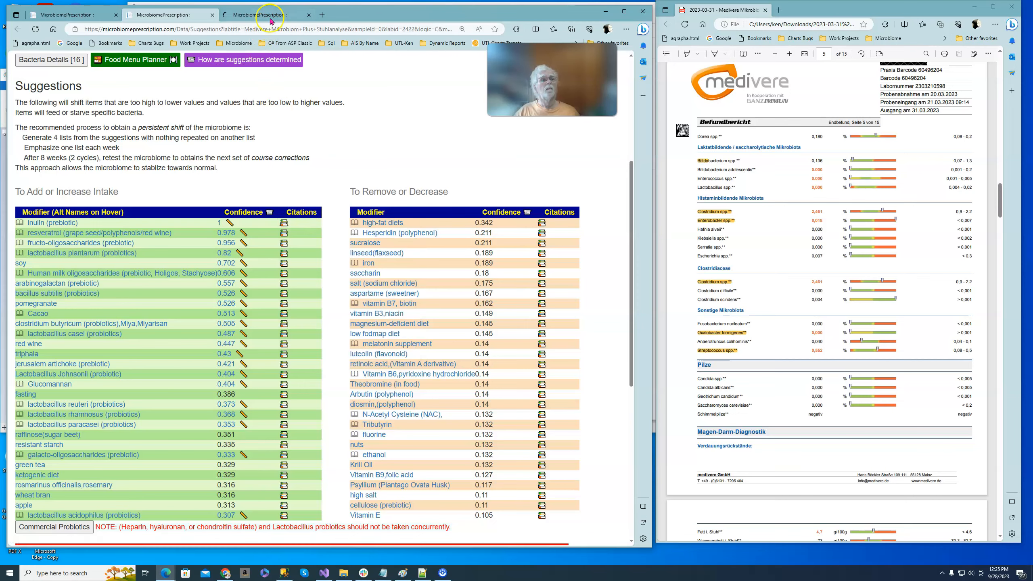
pyautogui.click(268, 14)
# Examine the listed inulin citations, including which bacteria each study concerns and whether it is direct or inferred.
pyautogui.scroll(-6, 415, 243)
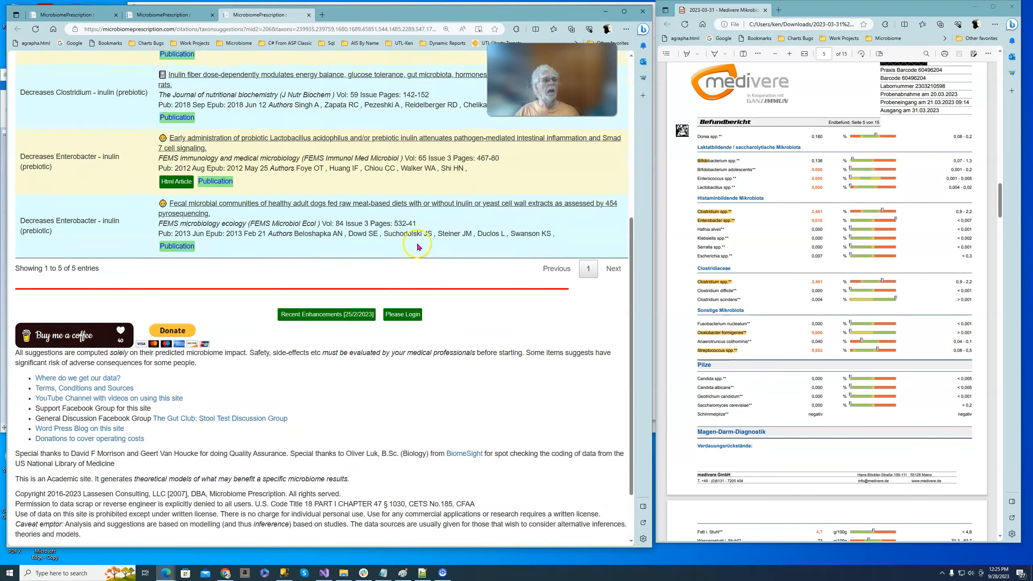
pyautogui.scroll(5, 418, 248)
pyautogui.scroll(1, 418, 249)
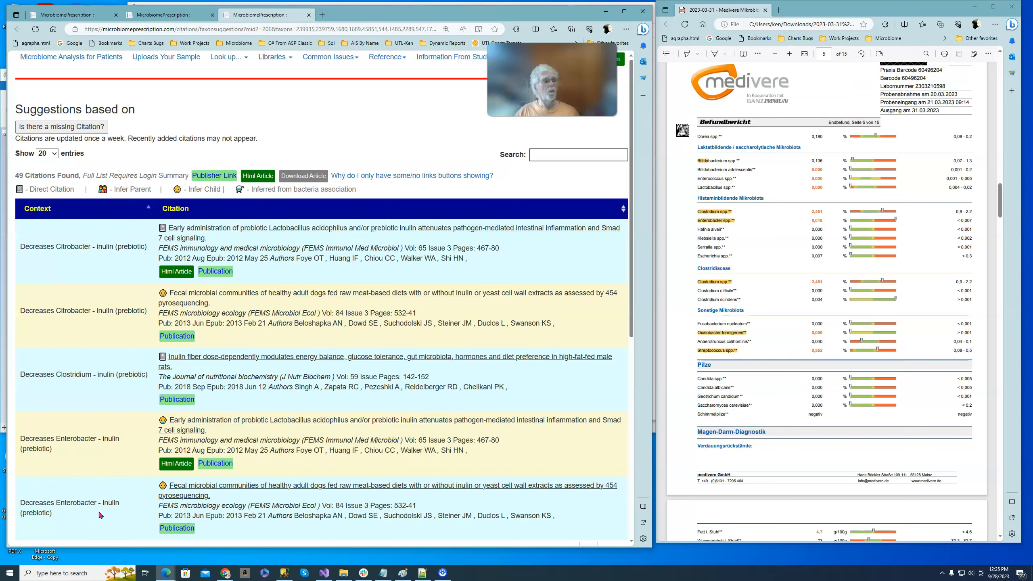
pyautogui.scroll(-3, 109, 499)
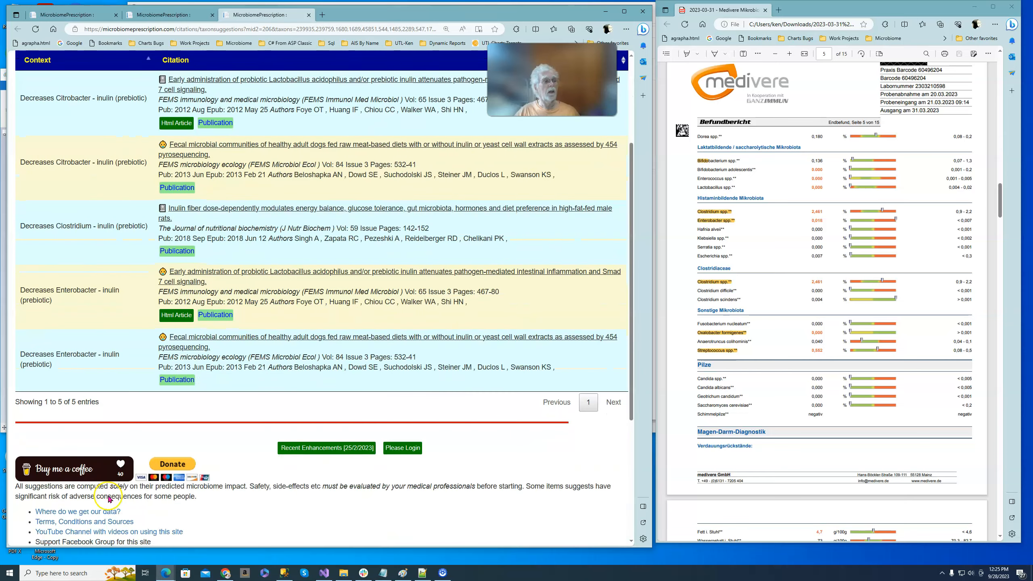
pyautogui.scroll(3, 112, 491)
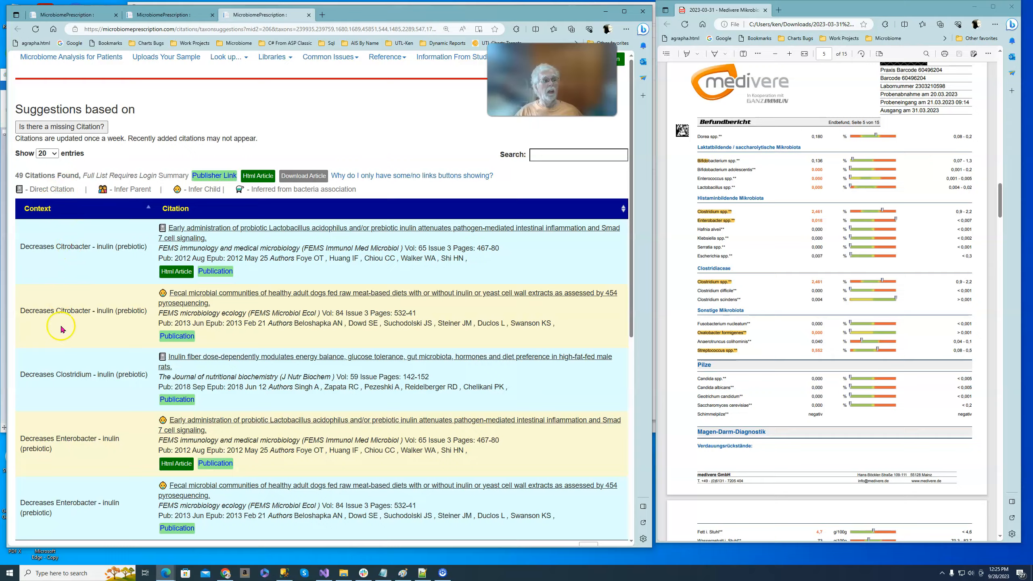
pyautogui.scroll(-1, 67, 395)
pyautogui.scroll(-5, 67, 395)
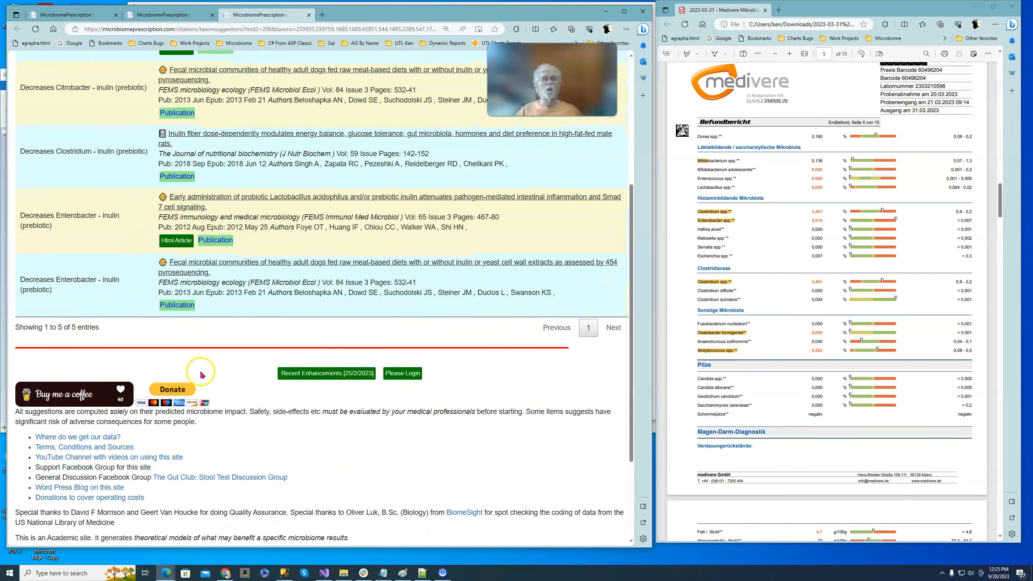
pyautogui.scroll(5, 212, 362)
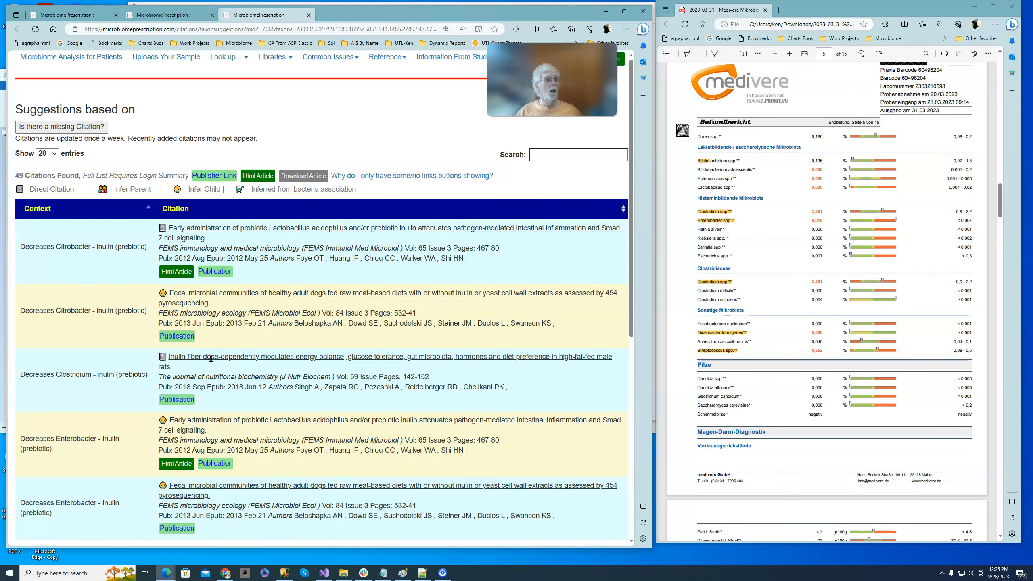